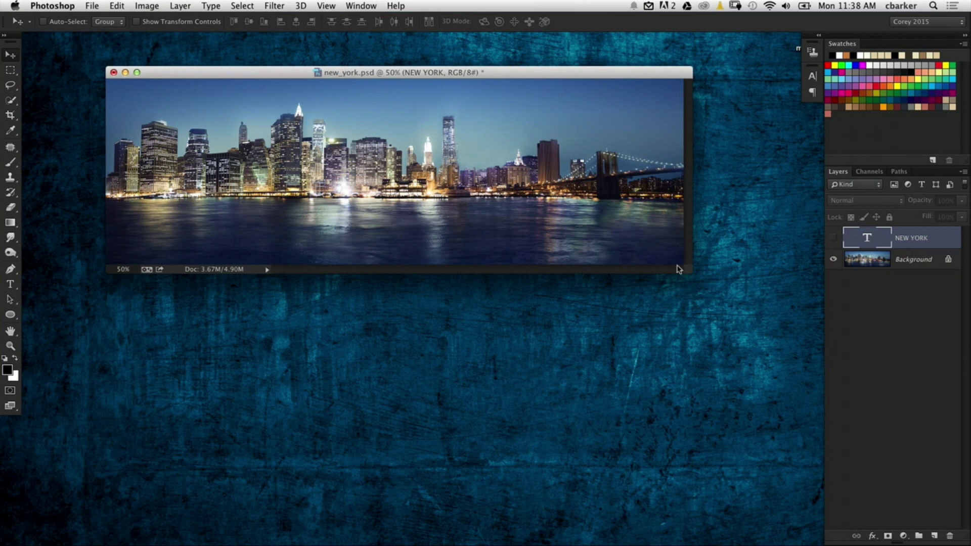
- Show the hidden NEW YORK text layer and turn it into a 3D extrusion, orbiting it to view its depth
{"action": "left_click", "coordinate": [832, 237]}
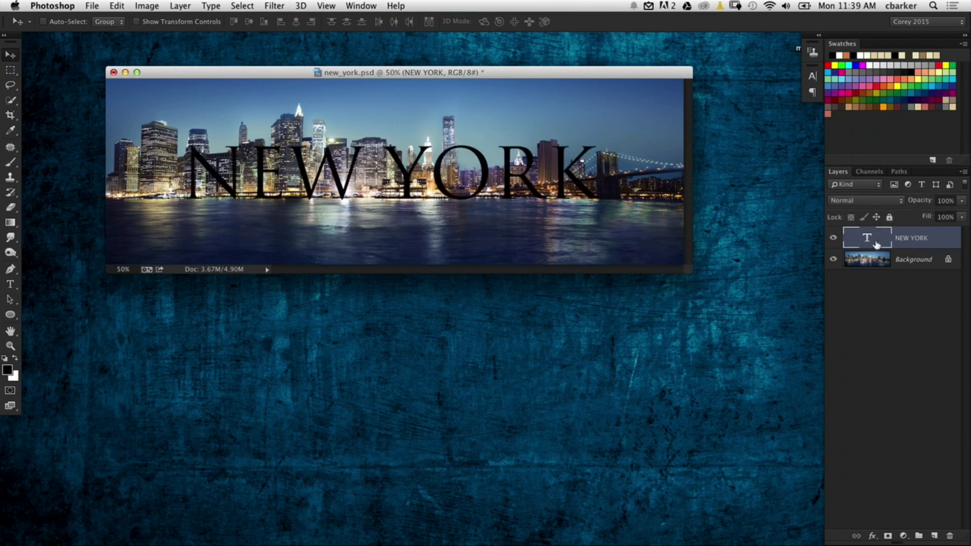
{"action": "left_click_drag", "start_coordinate": [546, 76], "coordinate": [536, 98]}
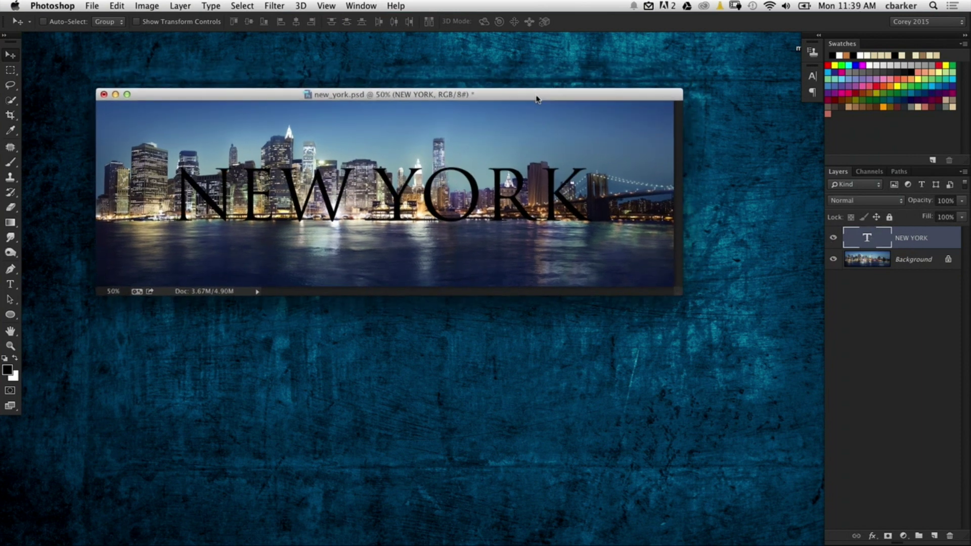
{"action": "left_click", "coordinate": [298, 6]}
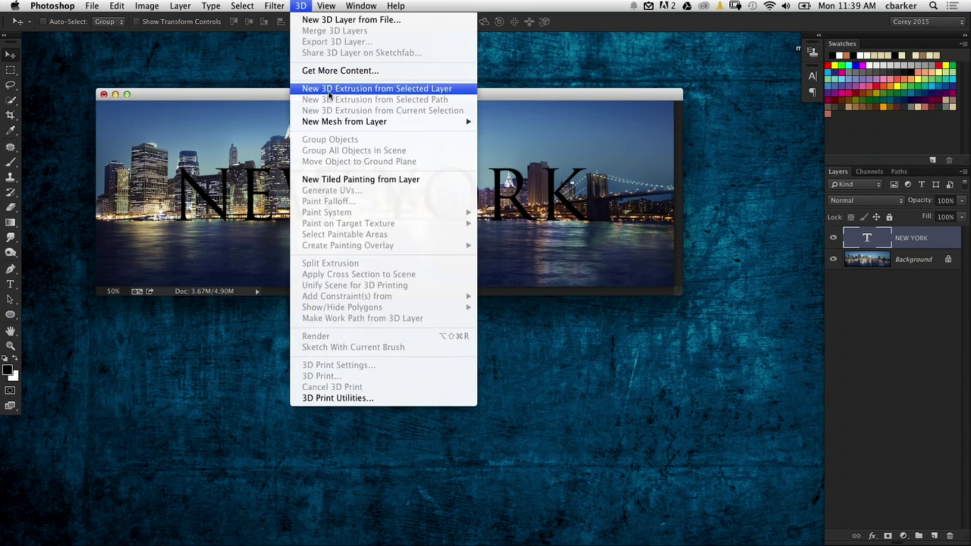
{"action": "left_click", "coordinate": [465, 95]}
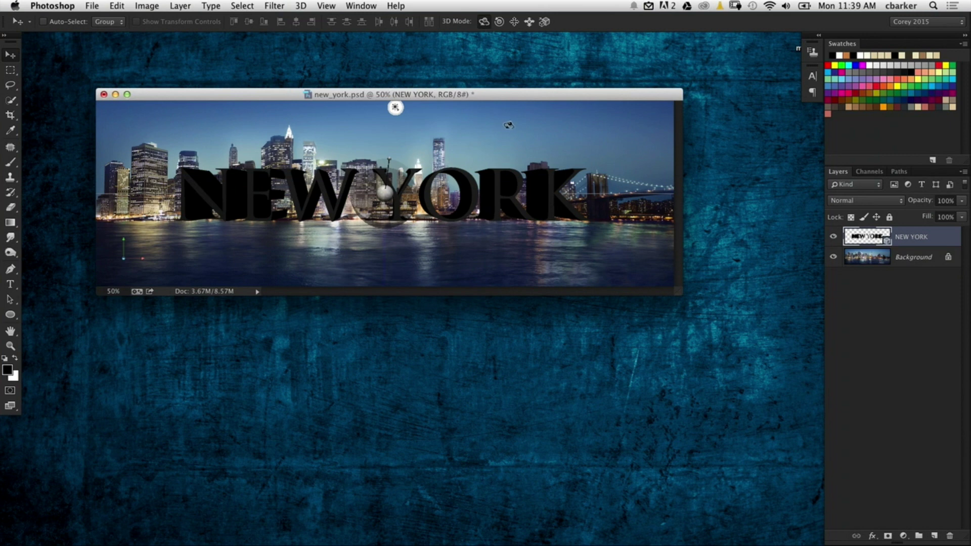
{"action": "left_click", "coordinate": [536, 135]}
{"action": "left_click_drag", "start_coordinate": [538, 134], "coordinate": [489, 152]}
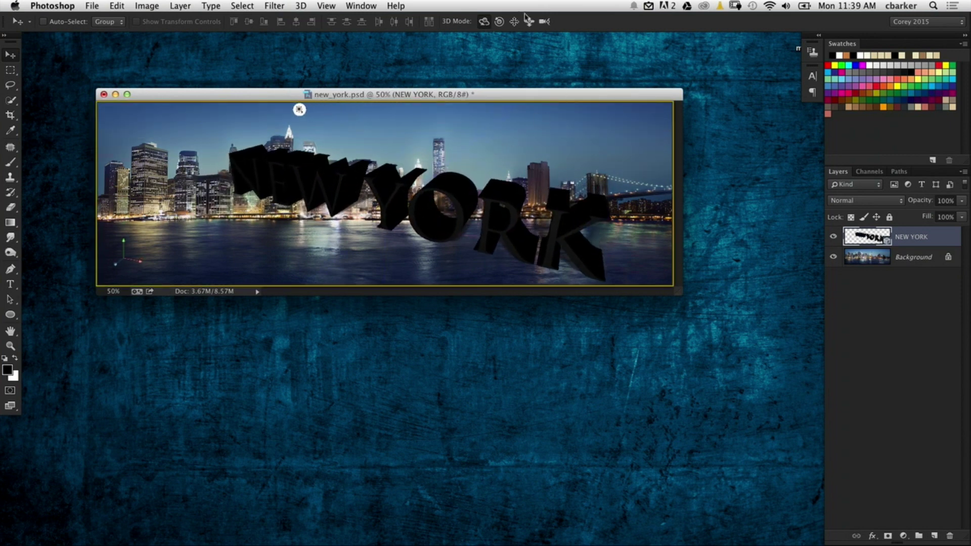
- Show the 3D and Properties panels and arrange them side by side below the skyline image
{"action": "left_click", "coordinate": [361, 5]}
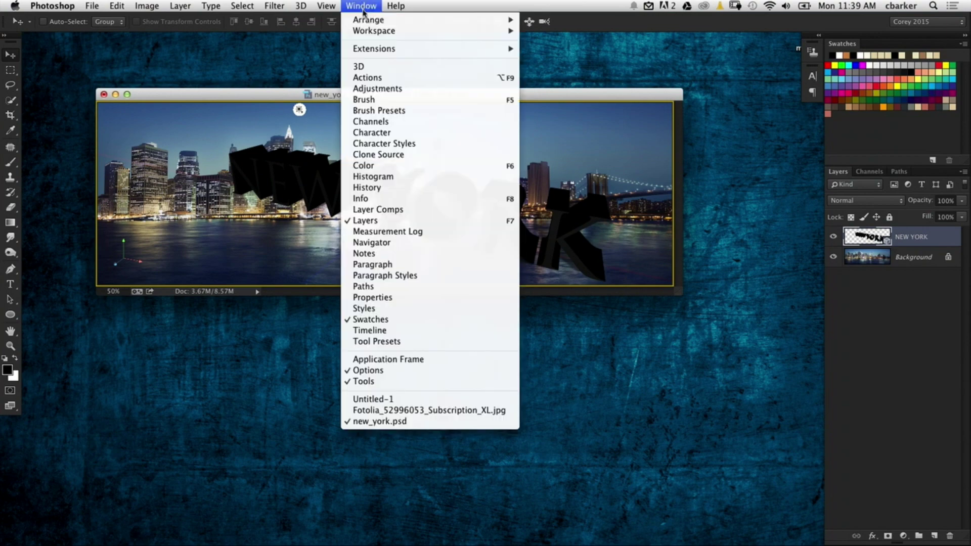
{"action": "left_click", "coordinate": [354, 68]}
{"action": "left_click_drag", "start_coordinate": [697, 114], "coordinate": [610, 141]}
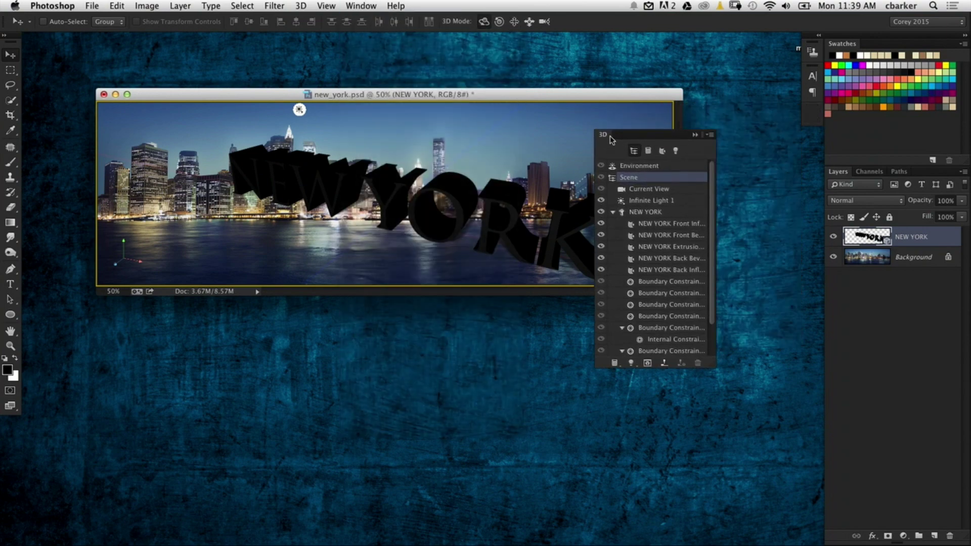
{"action": "left_click", "coordinate": [374, 6]}
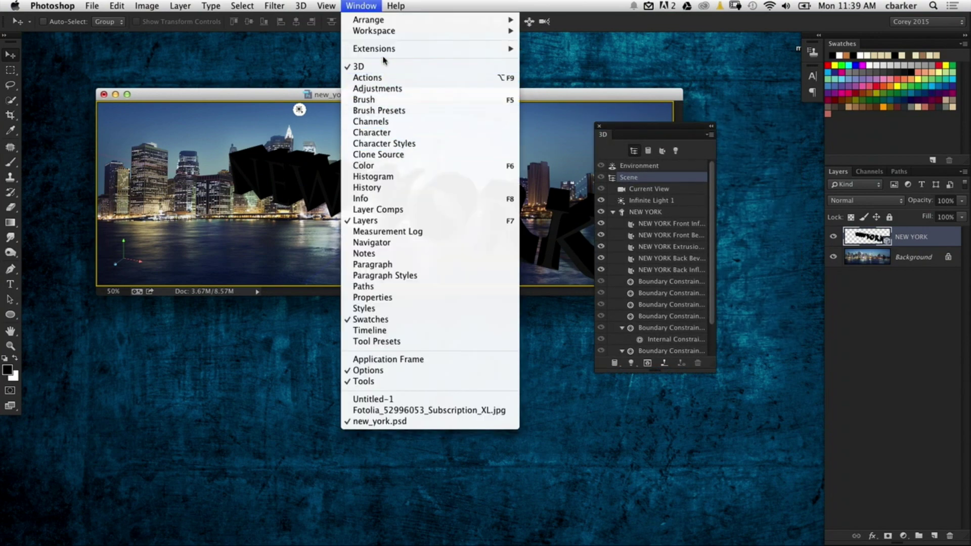
{"action": "left_click", "coordinate": [407, 298]}
{"action": "left_click_drag", "start_coordinate": [606, 85], "coordinate": [723, 314]}
{"action": "left_click_drag", "start_coordinate": [657, 131], "coordinate": [571, 305]}
{"action": "left_click_drag", "start_coordinate": [708, 315], "coordinate": [686, 309]}
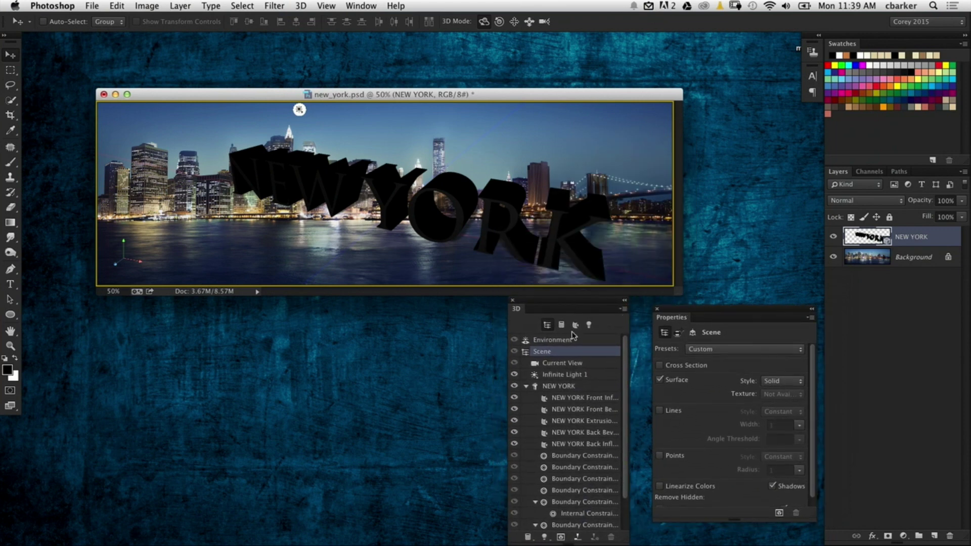
- Set the extrusion depth of the NEW YORK mesh to 500 px
{"action": "left_click", "coordinate": [566, 386]}
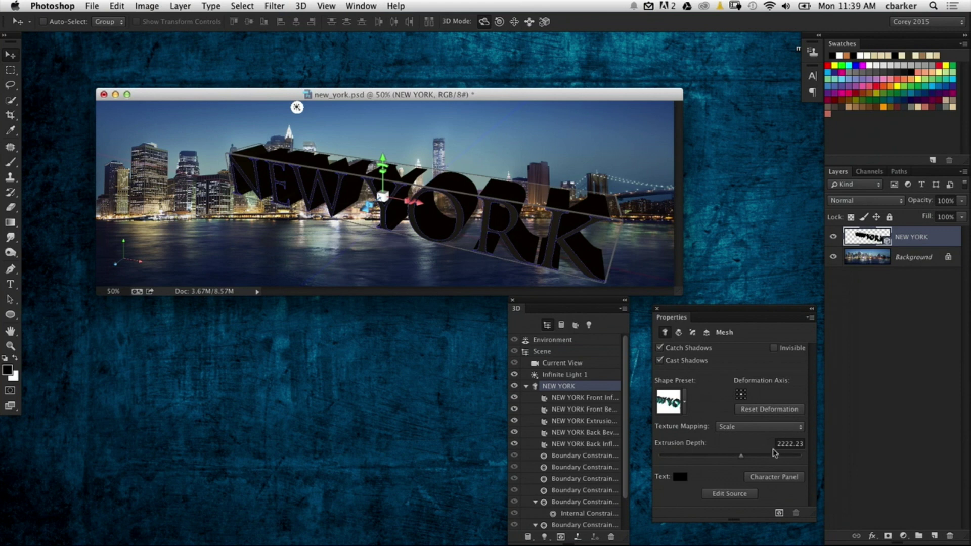
{"action": "left_click_drag", "start_coordinate": [739, 461], "coordinate": [732, 459]}
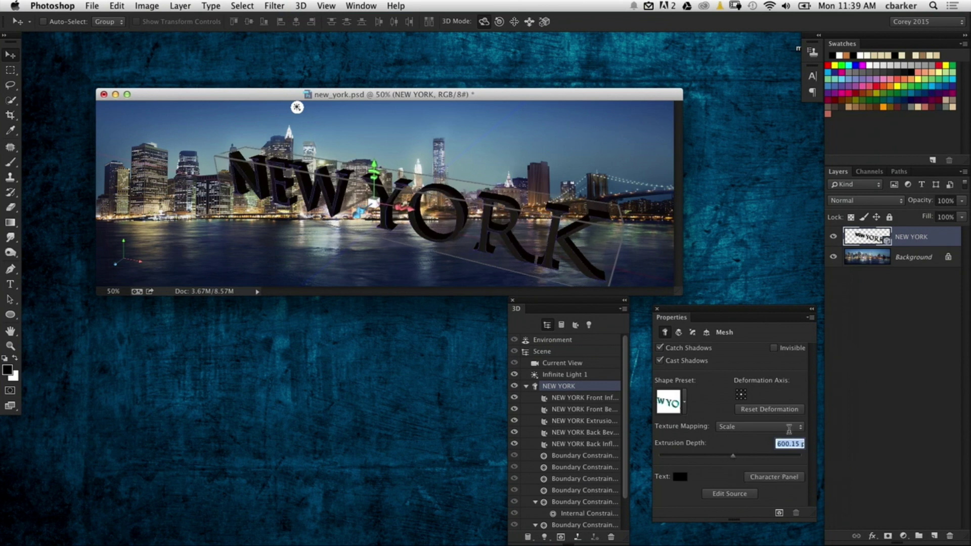
{"action": "type", "text": "500"}
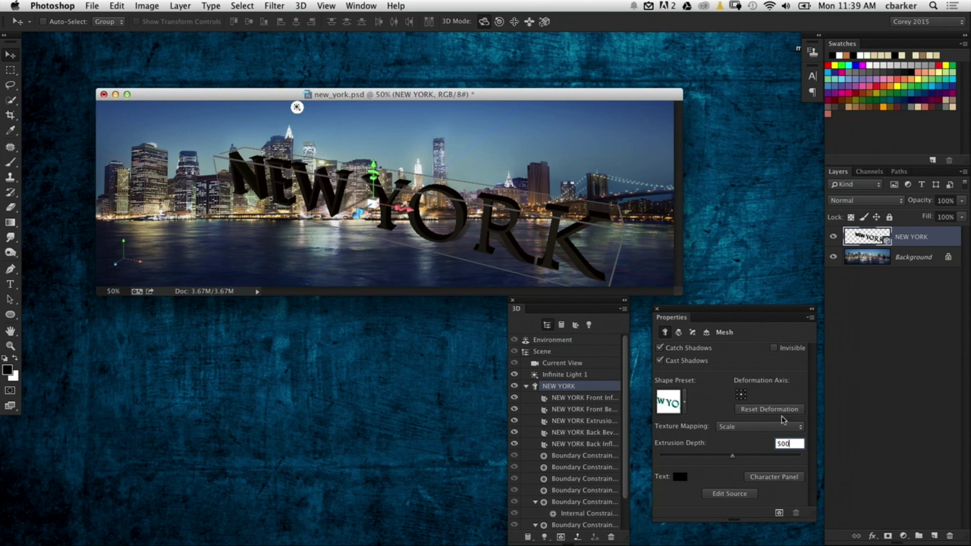
{"action": "key", "text": "Return"}
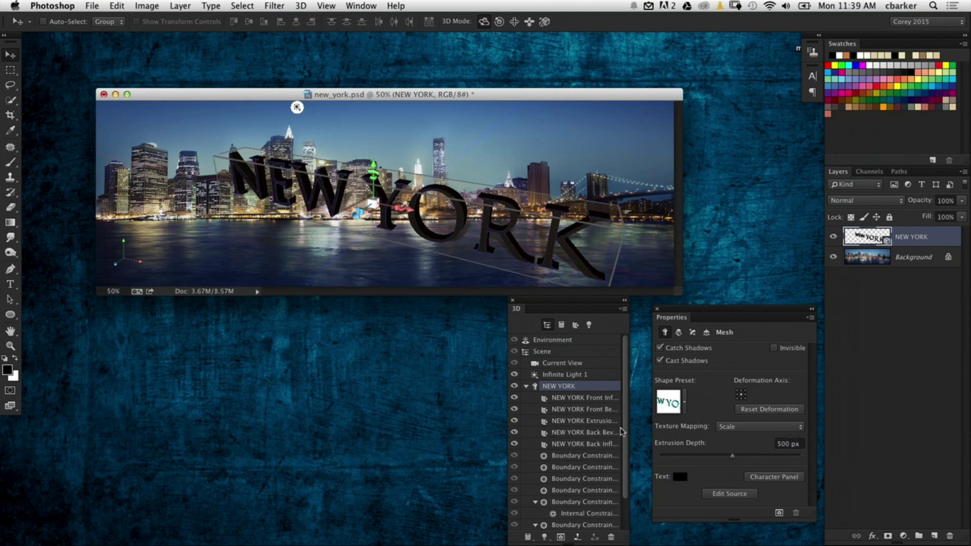
- Restore the default camera view and pan the 3D camera so the text sits lower, over the water
{"action": "scroll", "coordinate": [625, 384], "scroll_direction": "down", "scroll_amount": 3}
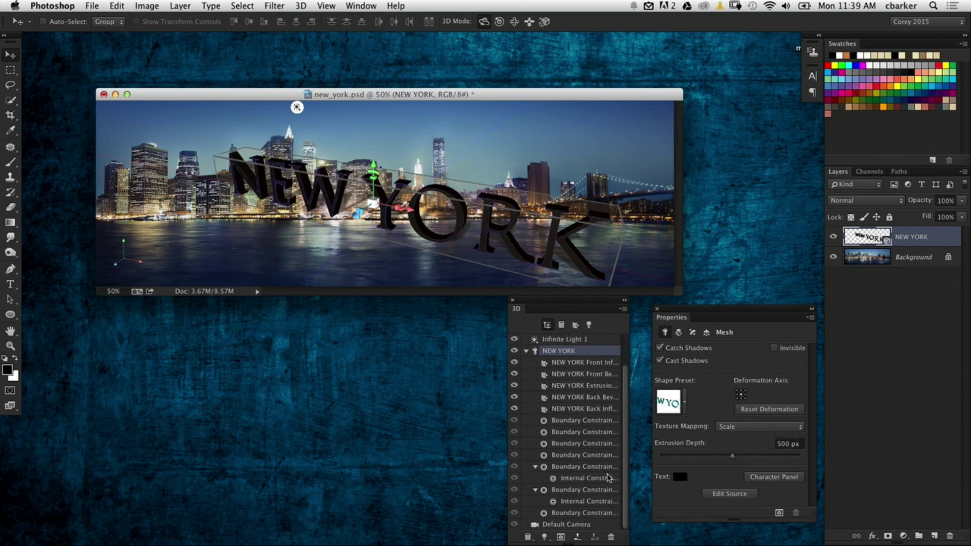
{"action": "left_click", "coordinate": [566, 521]}
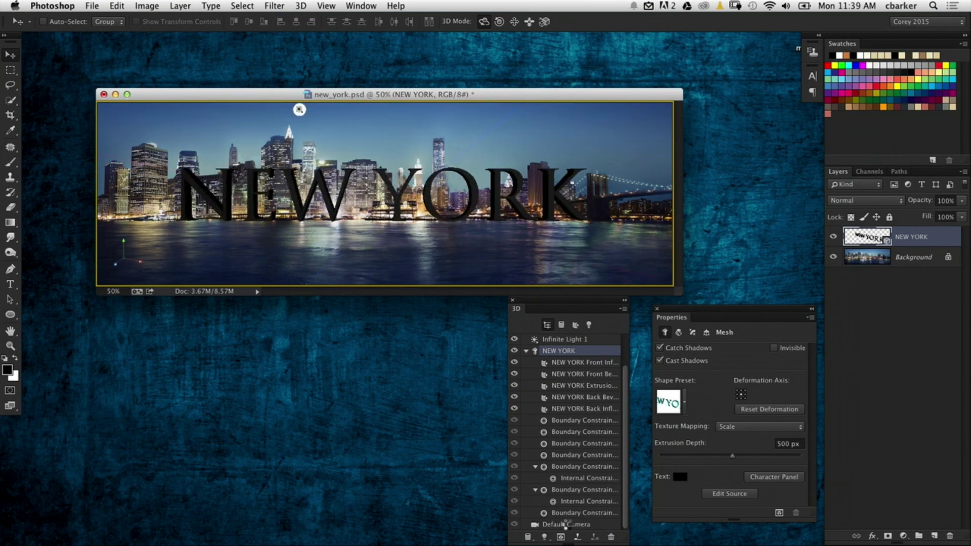
{"action": "left_click", "coordinate": [514, 21]}
{"action": "left_click_drag", "start_coordinate": [547, 134], "coordinate": [543, 159]}
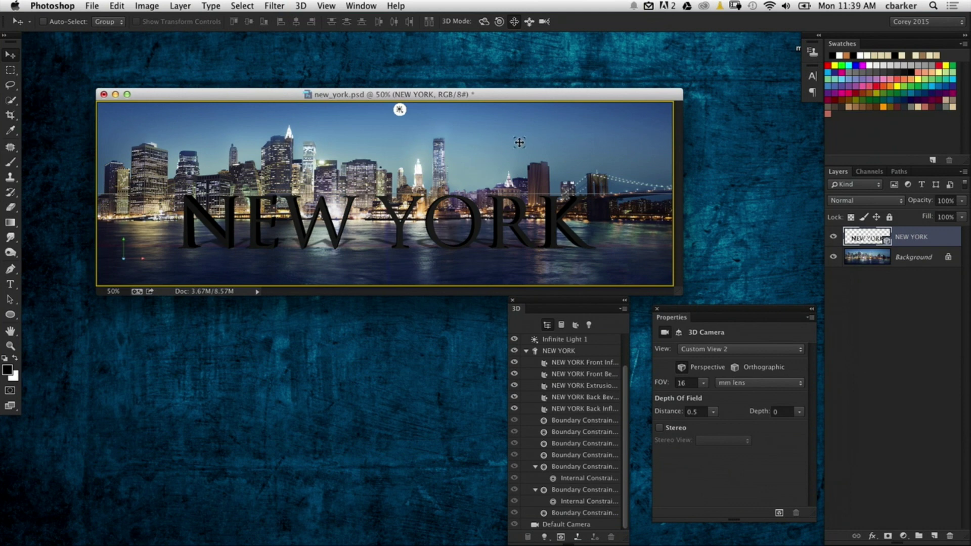
{"action": "left_click_drag", "start_coordinate": [572, 303], "coordinate": [488, 311]}
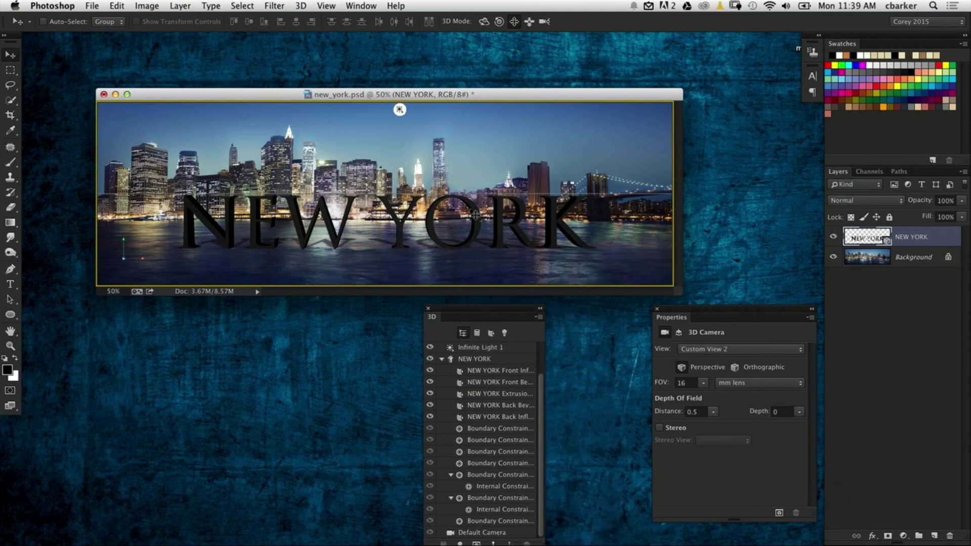
{"action": "left_click_drag", "start_coordinate": [588, 110], "coordinate": [625, 118]}
- Slide the 3D camera closer to enlarge the text slightly, and pan it so the letters sit a little higher
{"action": "left_click", "coordinate": [529, 22]}
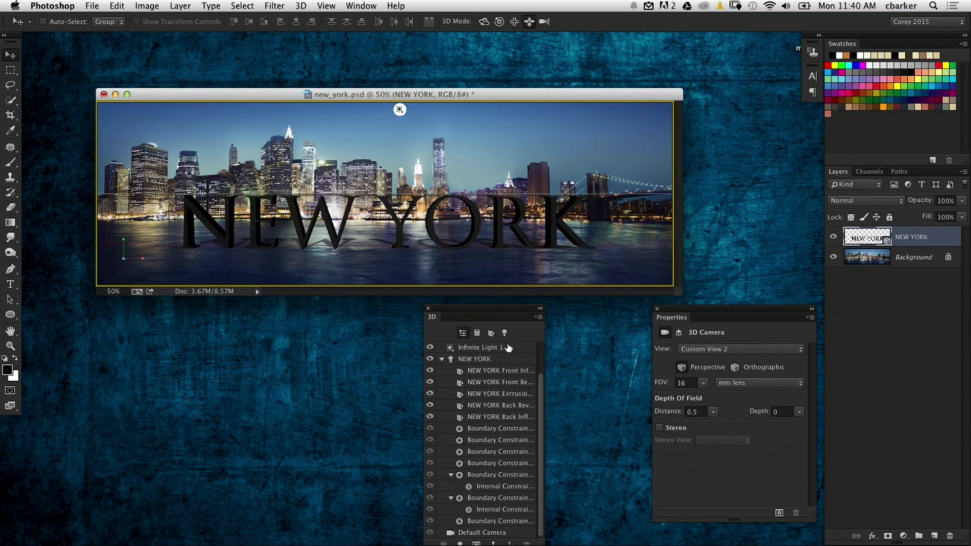
{"action": "scroll", "coordinate": [506, 405], "scroll_direction": "up", "scroll_amount": 3}
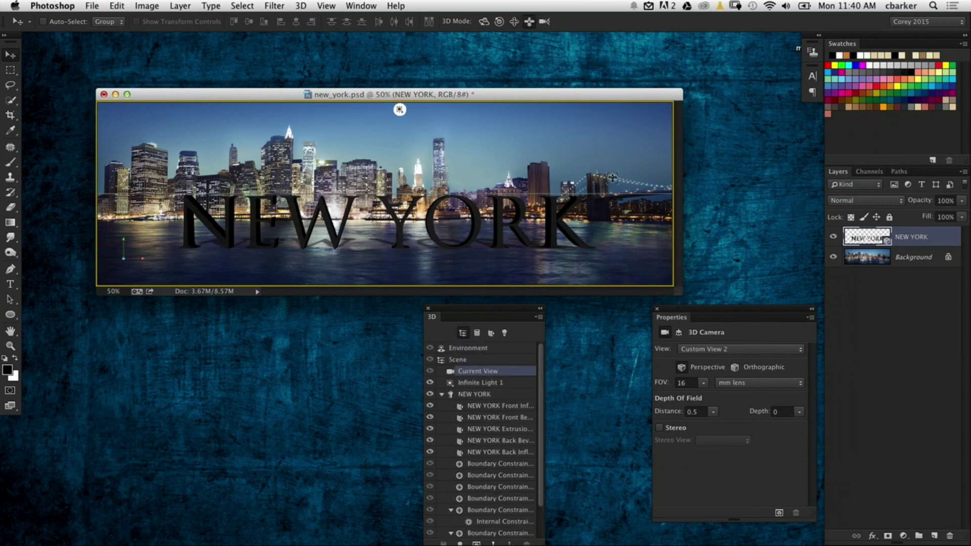
{"action": "left_click_drag", "start_coordinate": [612, 178], "coordinate": [613, 205]}
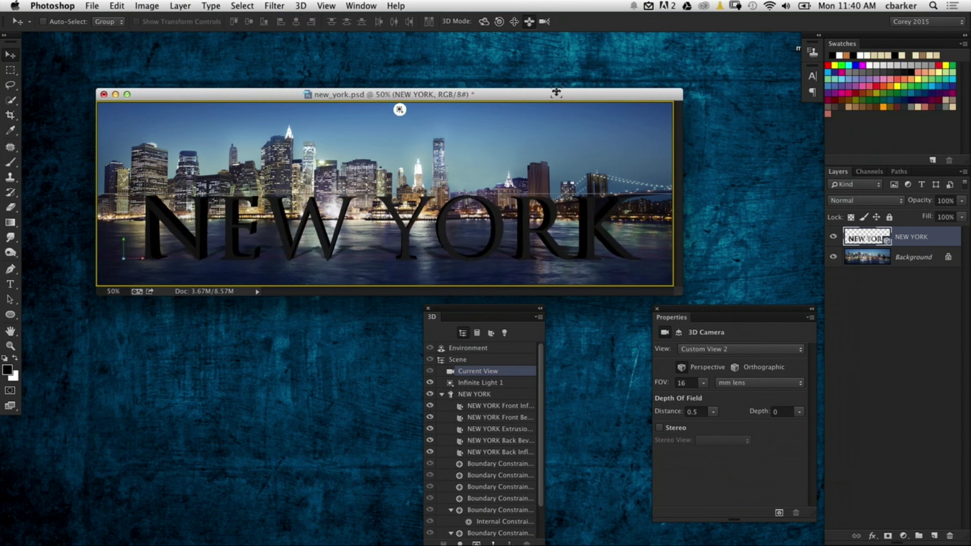
{"action": "left_click_drag", "start_coordinate": [526, 139], "coordinate": [528, 135]}
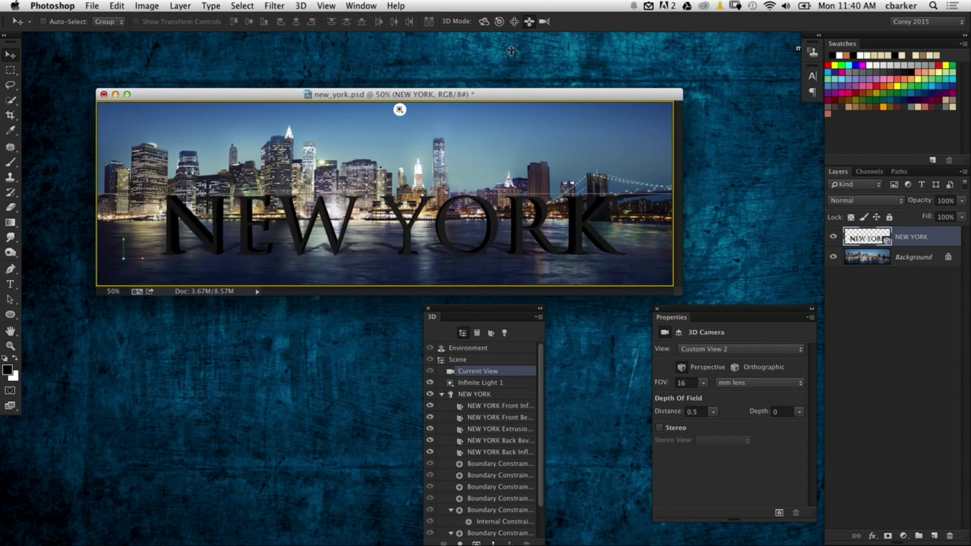
{"action": "left_click", "coordinate": [514, 23]}
{"action": "left_click_drag", "start_coordinate": [519, 172], "coordinate": [521, 165]}
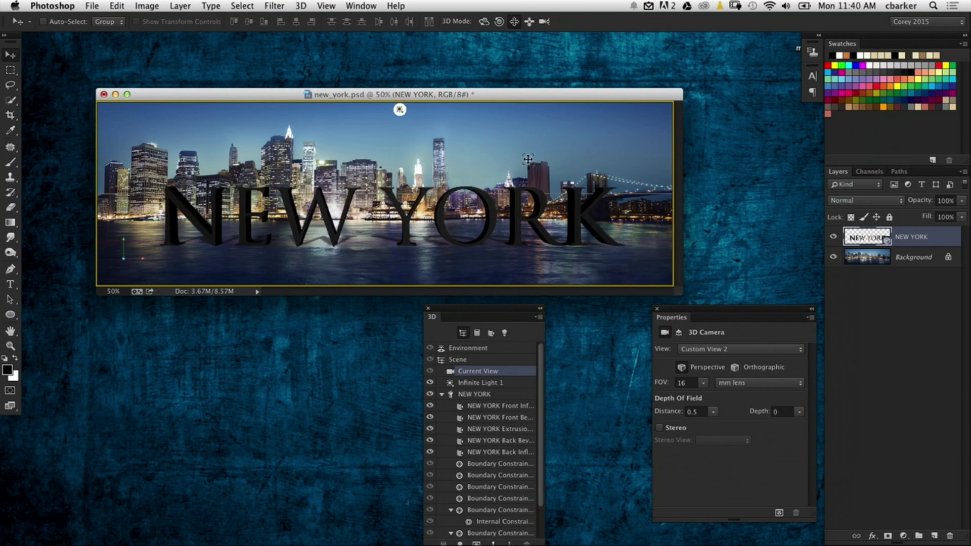
- Copy the entire Background layer image to the clipboard
{"action": "left_click", "coordinate": [479, 404]}
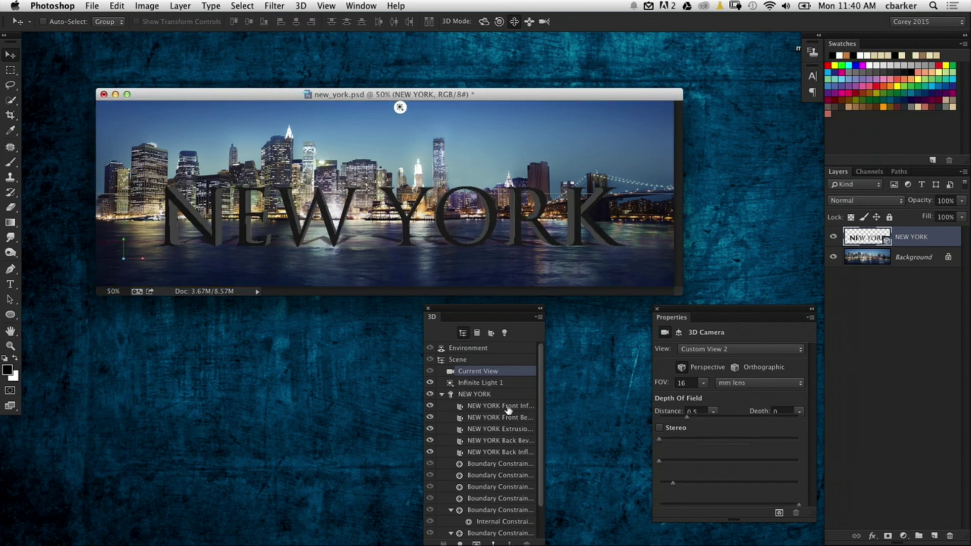
{"action": "left_click_drag", "start_coordinate": [496, 308], "coordinate": [549, 281]}
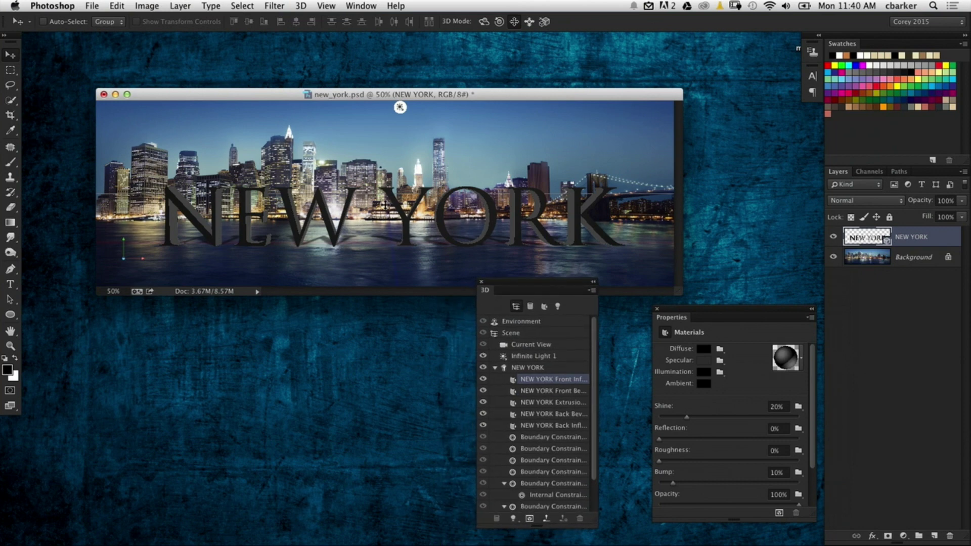
{"action": "left_click", "coordinate": [891, 256]}
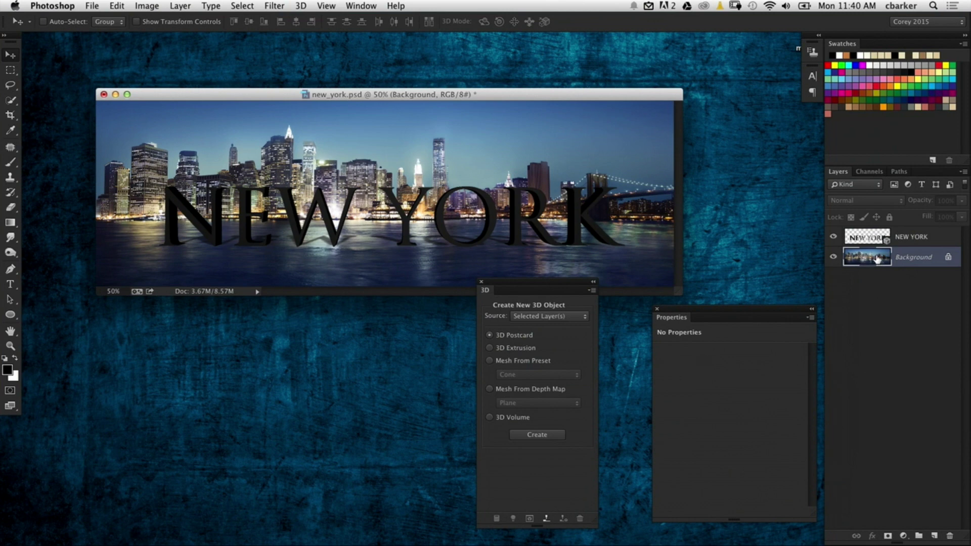
{"action": "key", "text": "super+a"}
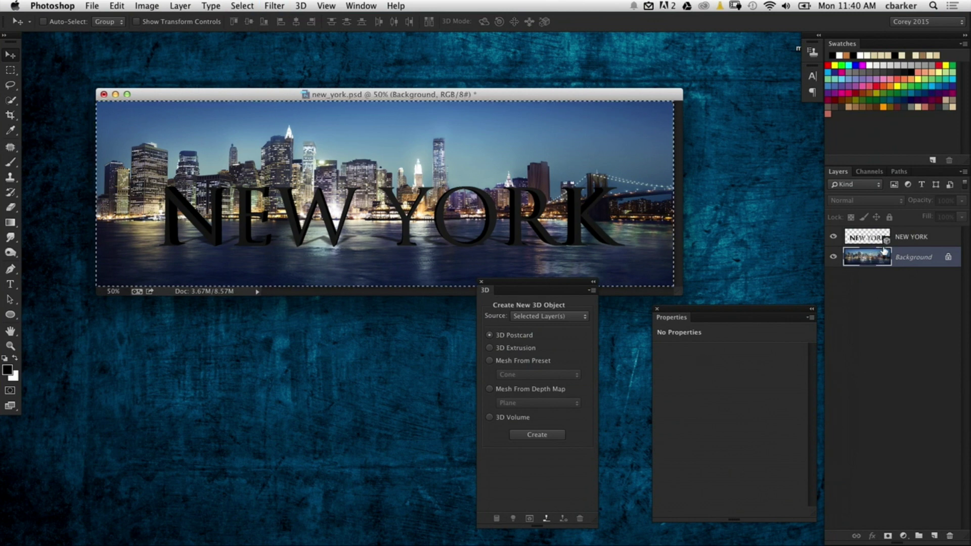
{"action": "key", "text": "super+c"}
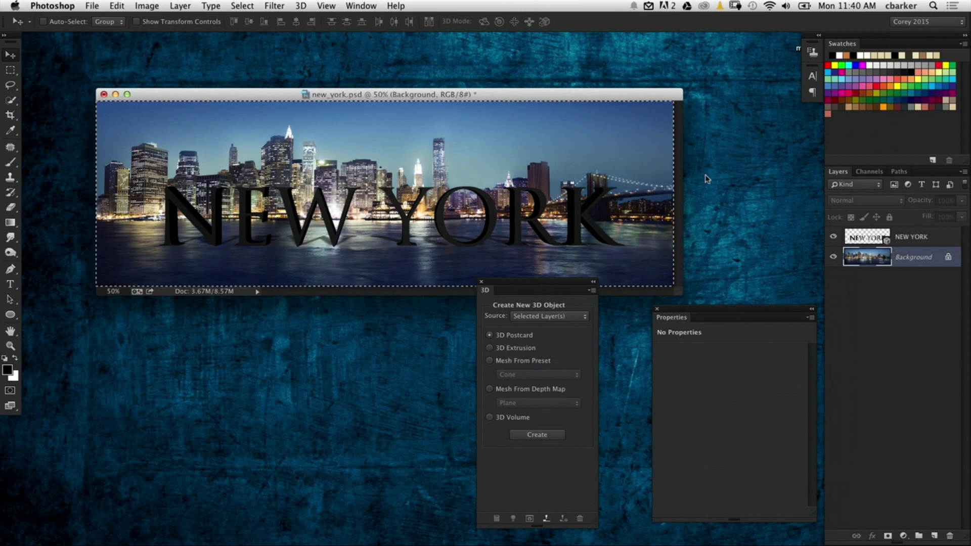
- Set the NEW YORK Extrusion Material to 27% shine and 29% reflection
{"action": "left_click", "coordinate": [870, 237]}
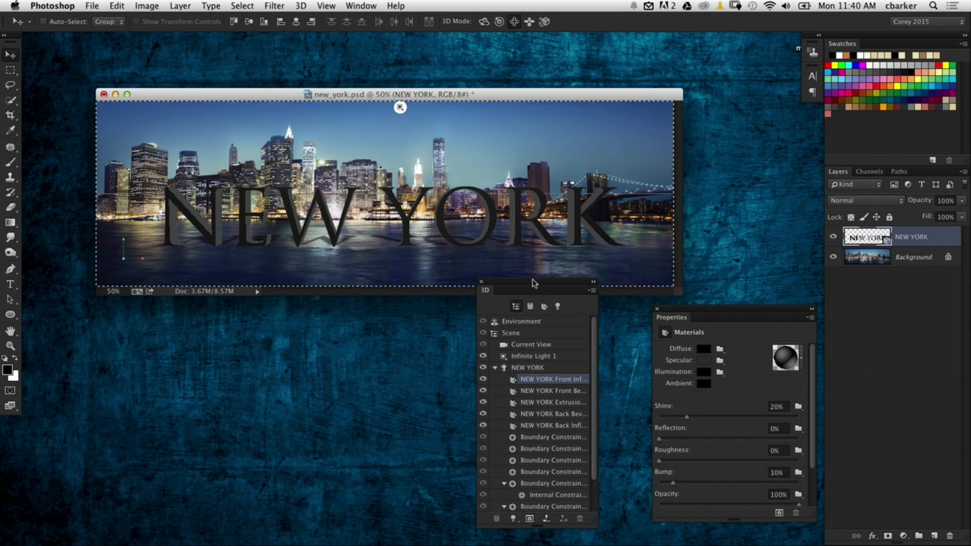
{"action": "left_click_drag", "start_coordinate": [531, 287], "coordinate": [511, 283]}
{"action": "left_click_drag", "start_coordinate": [577, 524], "coordinate": [634, 536]}
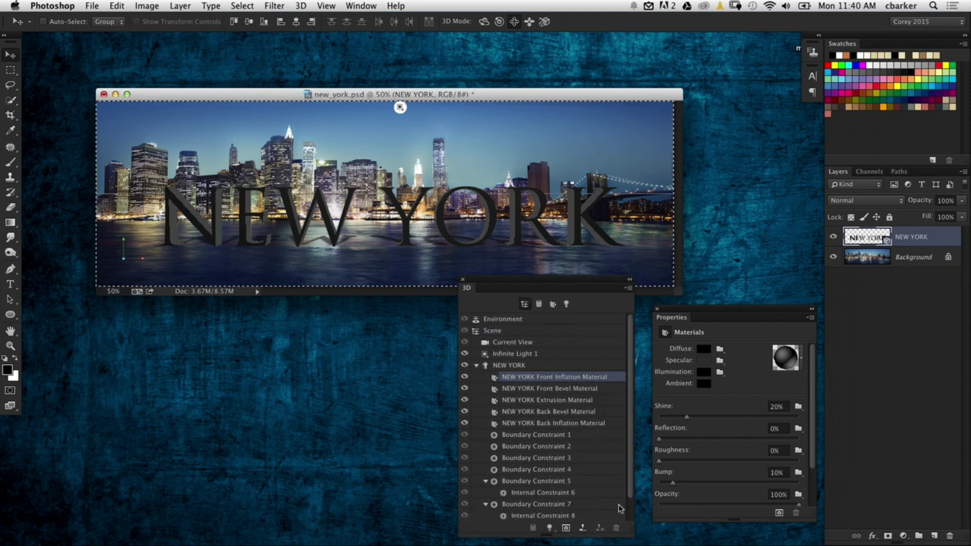
{"action": "left_click", "coordinate": [562, 402]}
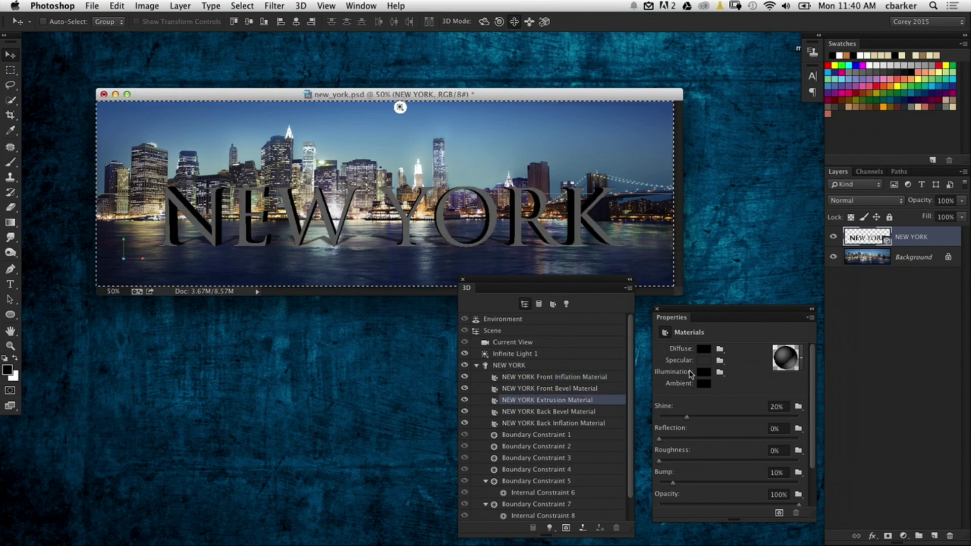
{"action": "left_click_drag", "start_coordinate": [666, 440], "coordinate": [694, 419]}
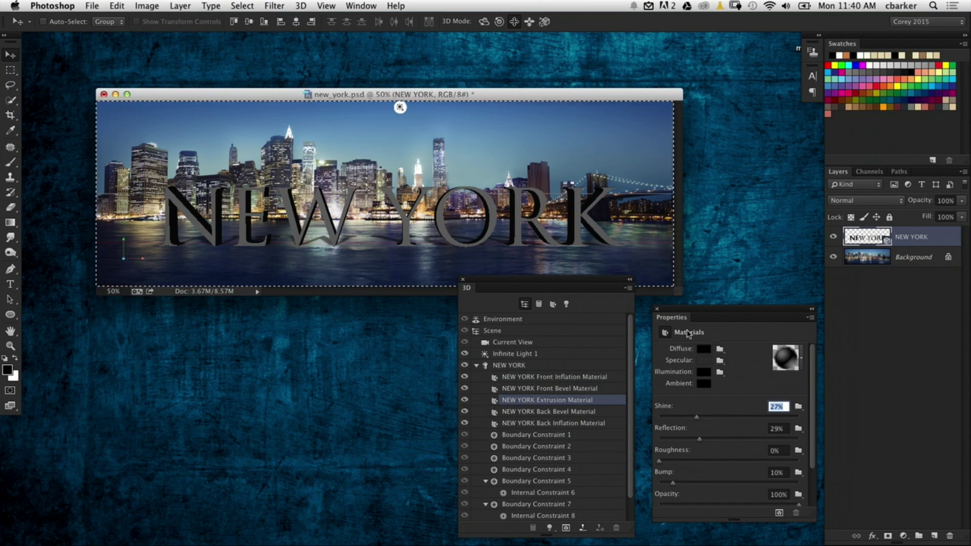
- Create a new image-based light texture for the 3D Environment at the clipboard size, 2000 x 642 pixels
{"action": "left_click", "coordinate": [550, 319]}
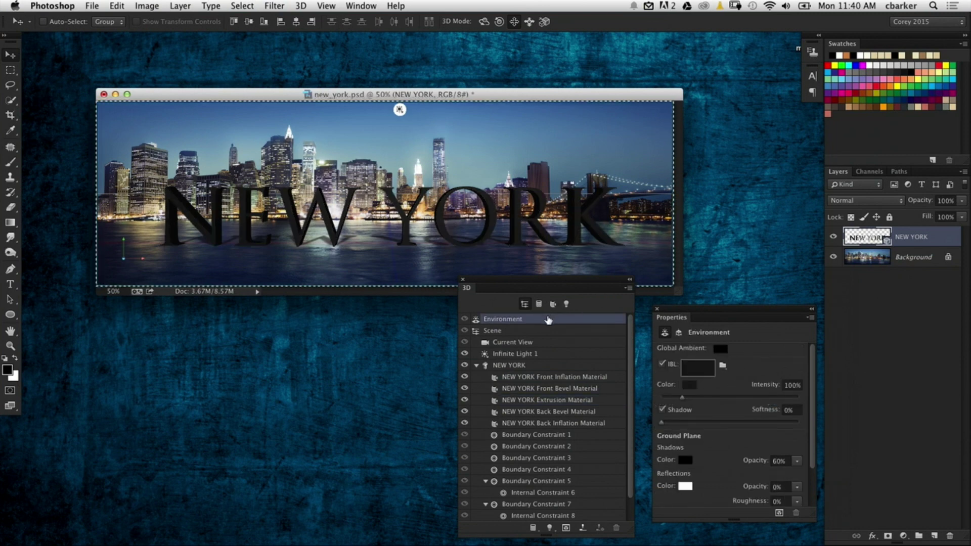
{"action": "left_click_drag", "start_coordinate": [716, 312], "coordinate": [701, 306]}
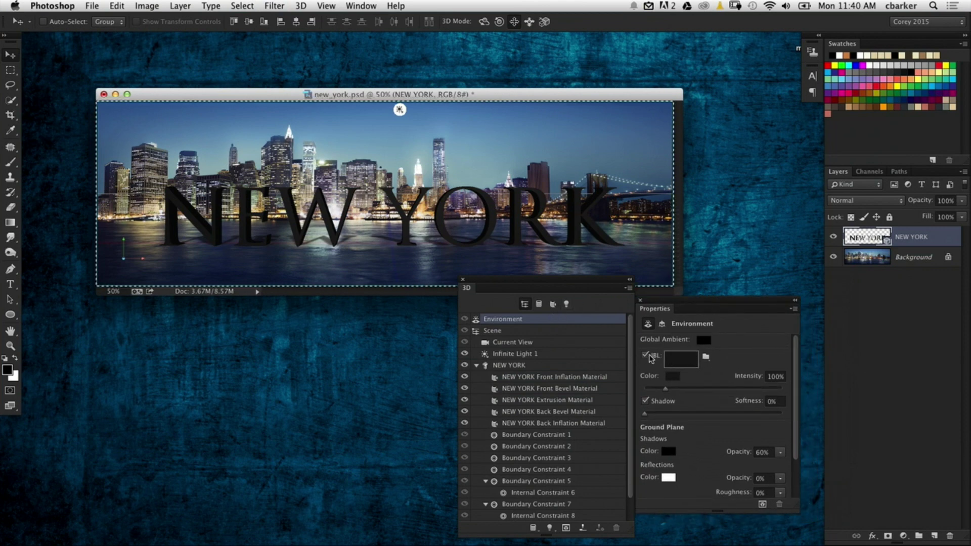
{"action": "left_click", "coordinate": [706, 359]}
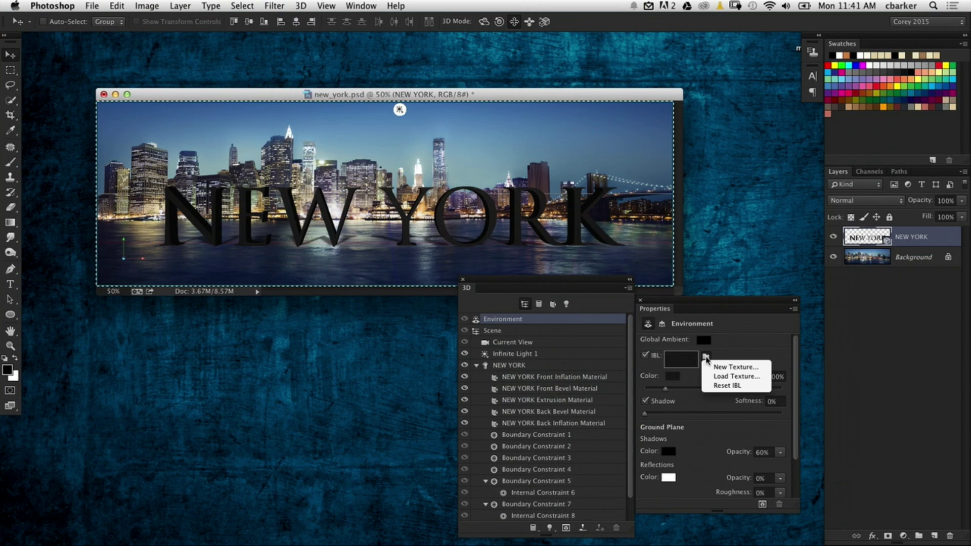
{"action": "left_click", "coordinate": [735, 368]}
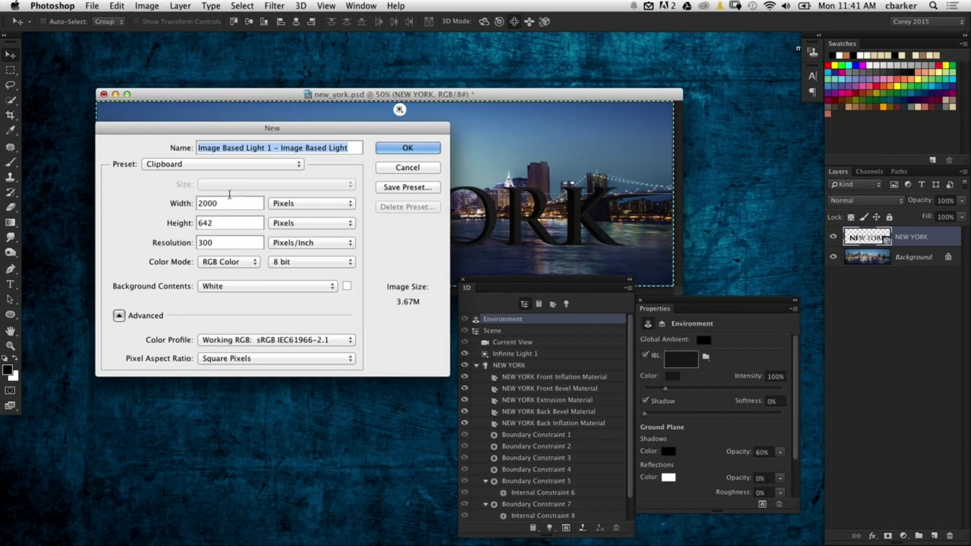
{"action": "left_click", "coordinate": [407, 148]}
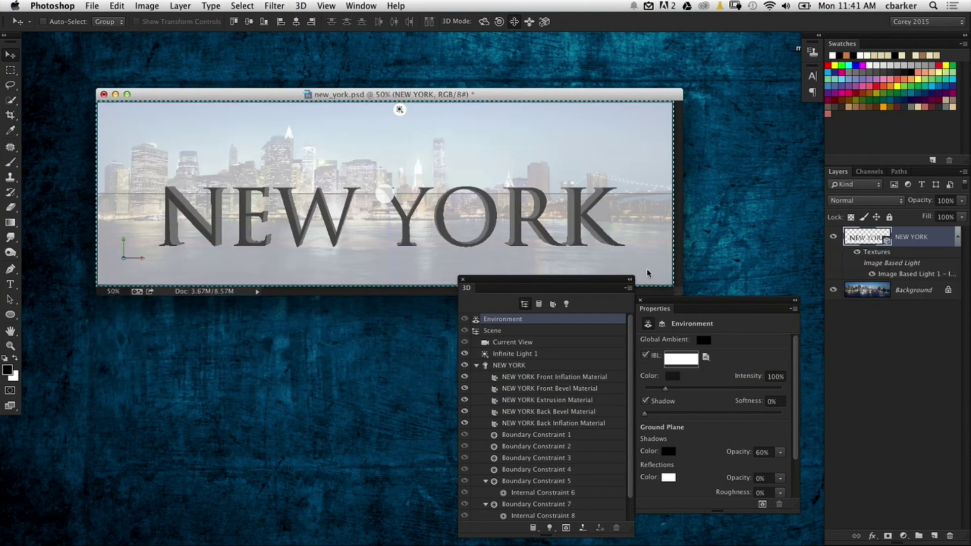
- Open the image-based light texture, paste the copied skyline into it, then close and save the texture document
{"action": "left_click", "coordinate": [706, 357]}
{"action": "left_click", "coordinate": [752, 338]}
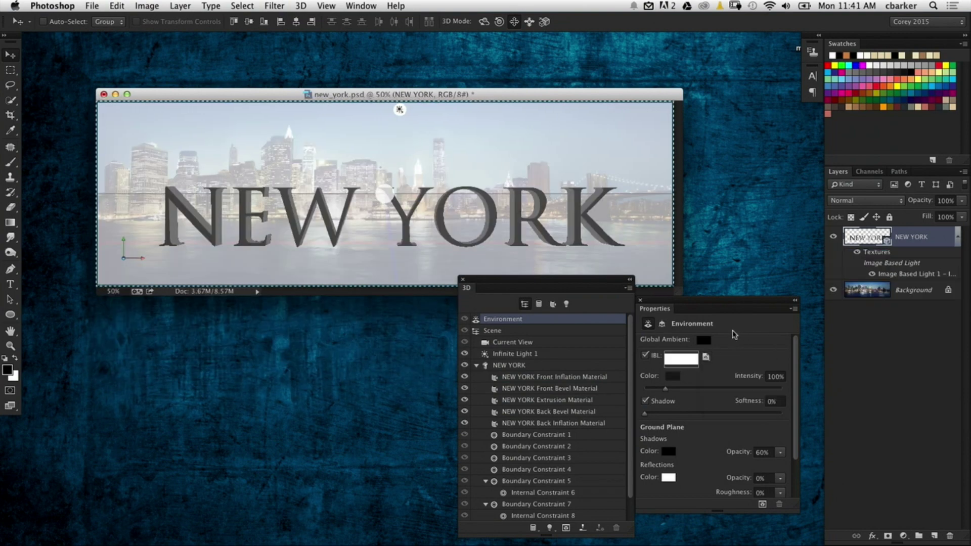
{"action": "left_click", "coordinate": [706, 356]}
{"action": "left_click", "coordinate": [726, 367]}
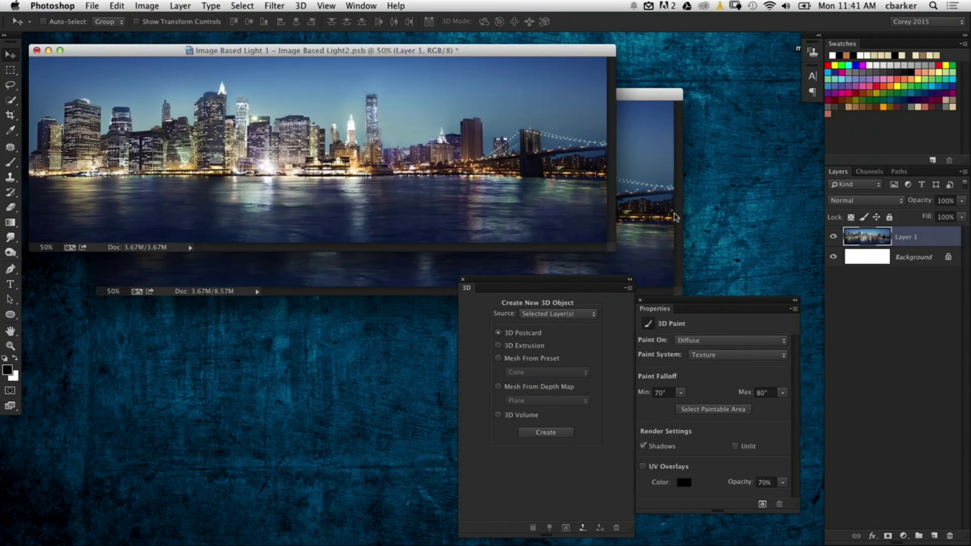
{"action": "key", "text": "super+w"}
{"action": "key", "text": "Return"}
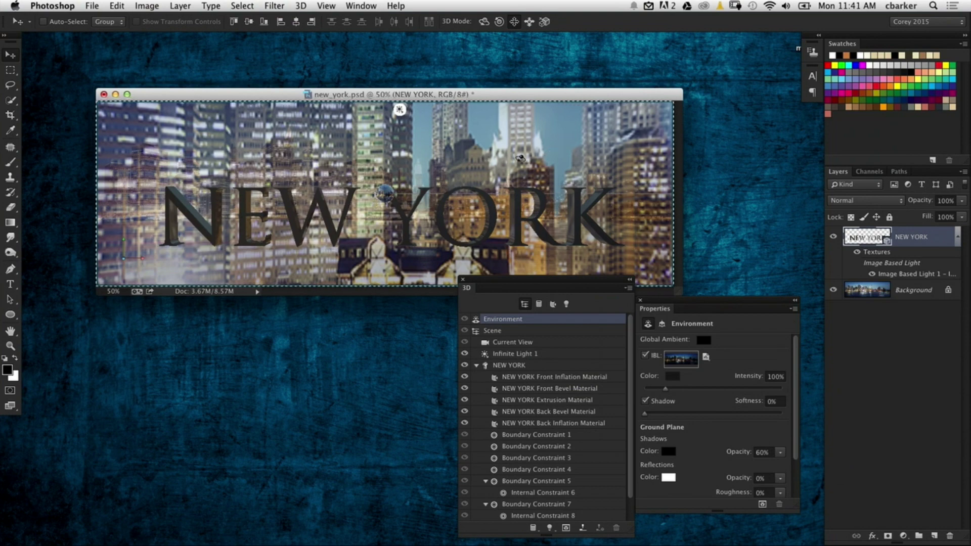
- Rotate the skyline light around the text and check the letters without the lighting overlay, then reselect the NEW YORK layer
{"action": "left_click_drag", "start_coordinate": [494, 159], "coordinate": [331, 174]}
{"action": "left_click", "coordinate": [869, 291]}
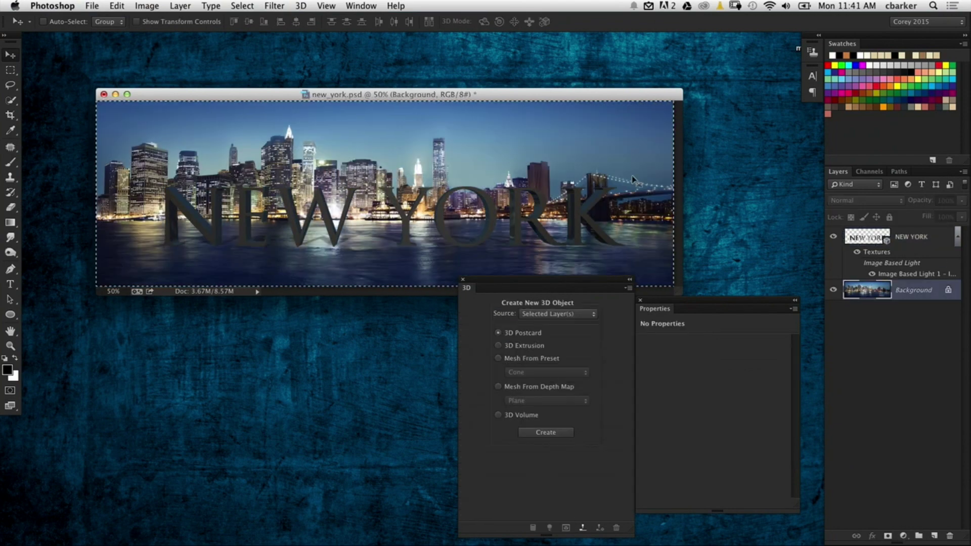
{"action": "left_click", "coordinate": [868, 237]}
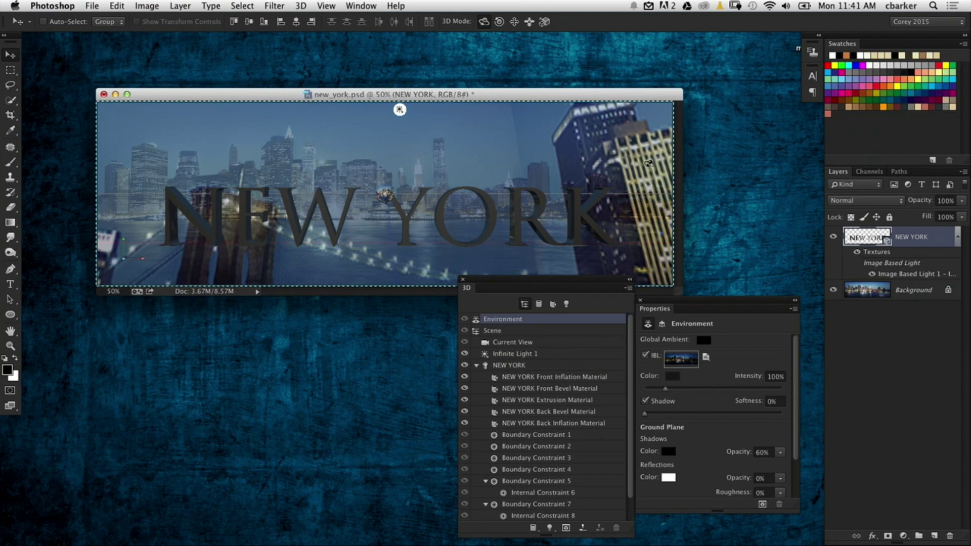
- Start a test render of the NEW YORK layer, cancel it, and preview the text without the lighting overlay
{"action": "key", "text": "super+alt+shift+r"}
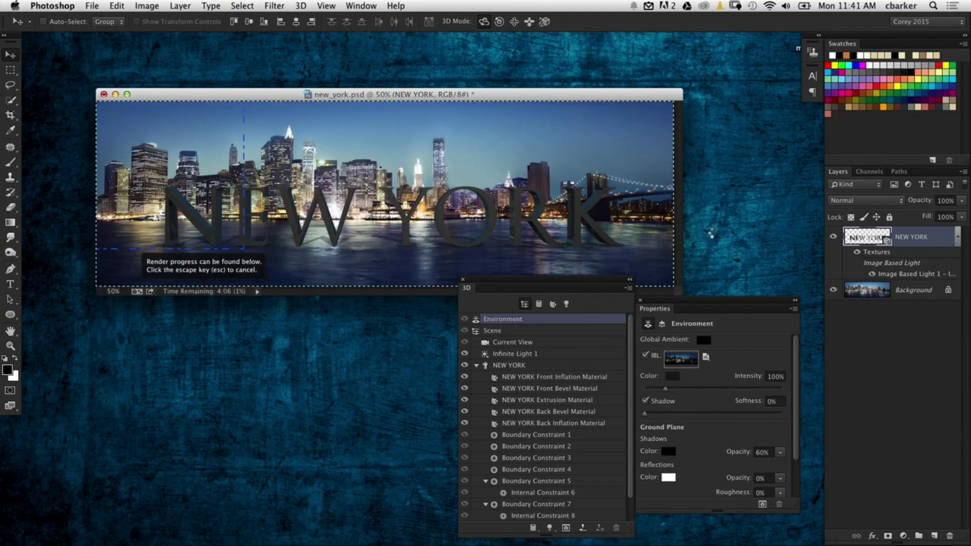
{"action": "key", "text": "Escape"}
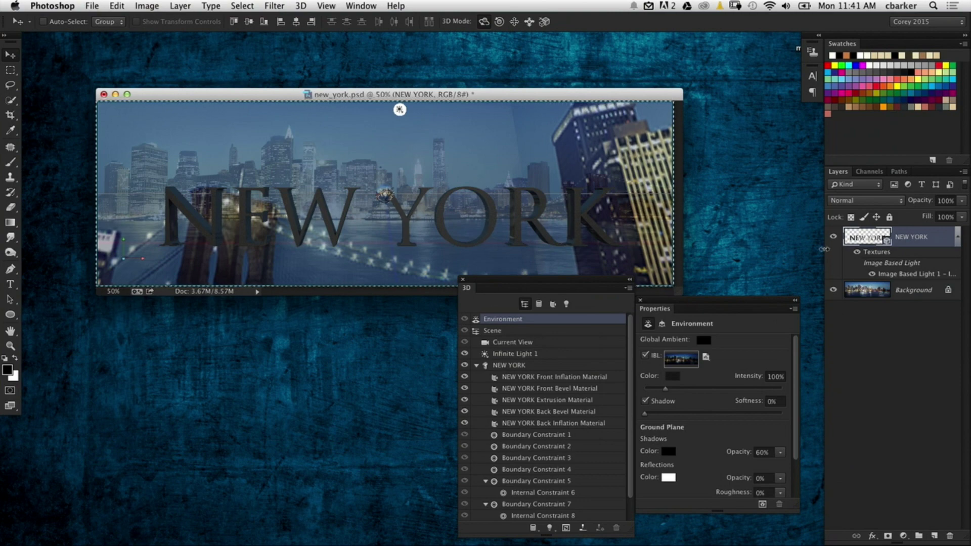
{"action": "left_click", "coordinate": [871, 289]}
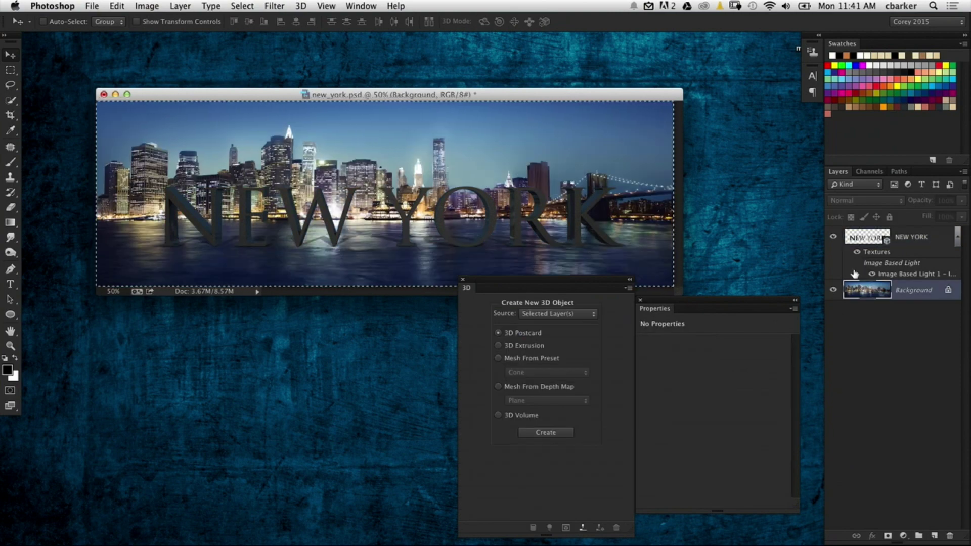
{"action": "left_click", "coordinate": [862, 238]}
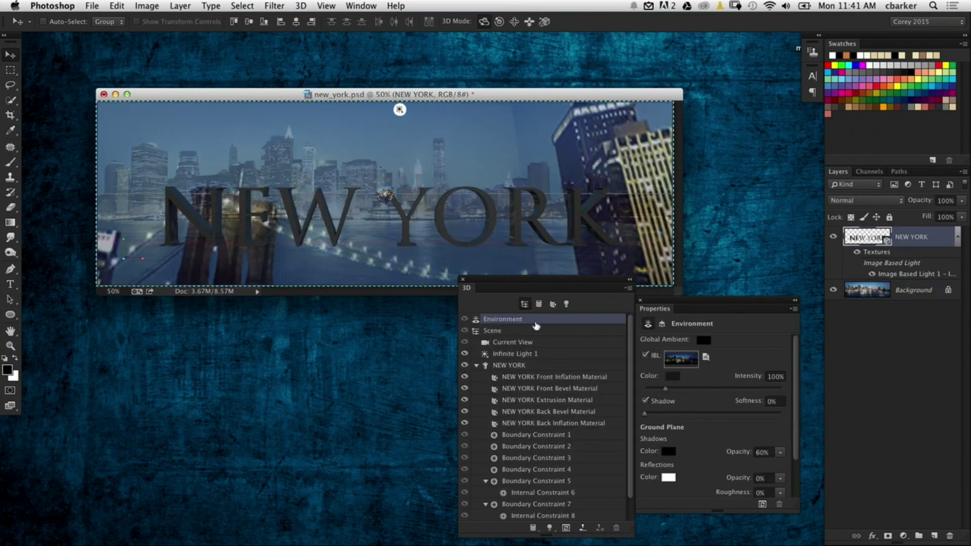
- Set the Environment's ground plane reflections to 50% opacity and 25% roughness
{"action": "left_click_drag", "start_coordinate": [553, 284], "coordinate": [540, 285]}
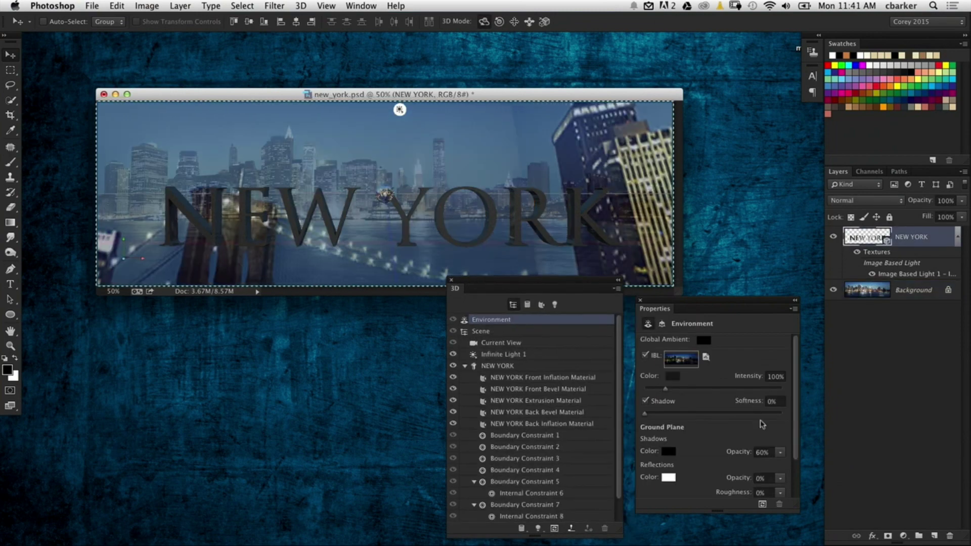
{"action": "left_click_drag", "start_coordinate": [796, 502], "coordinate": [800, 534]}
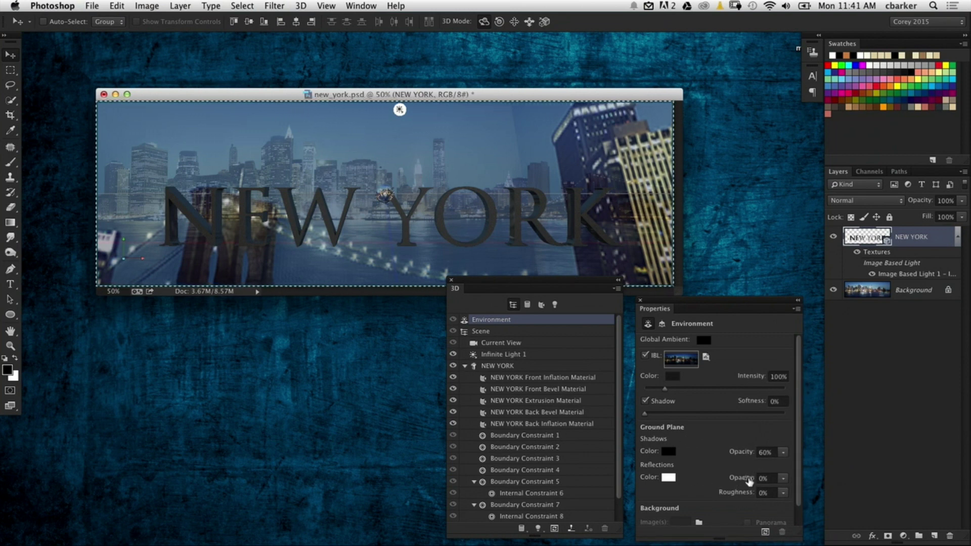
{"action": "left_click", "coordinate": [768, 478]}
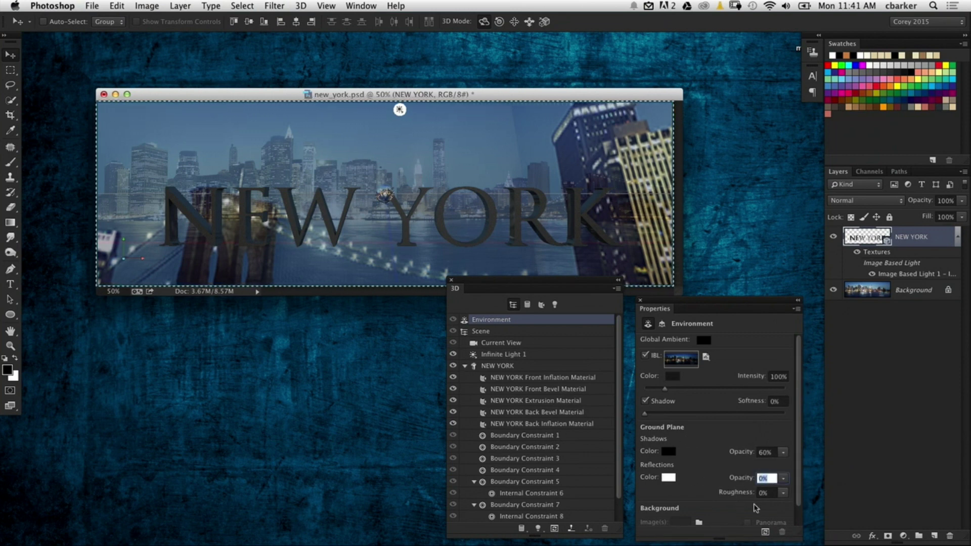
{"action": "type", "text": "50"}
{"action": "key", "text": "Return"}
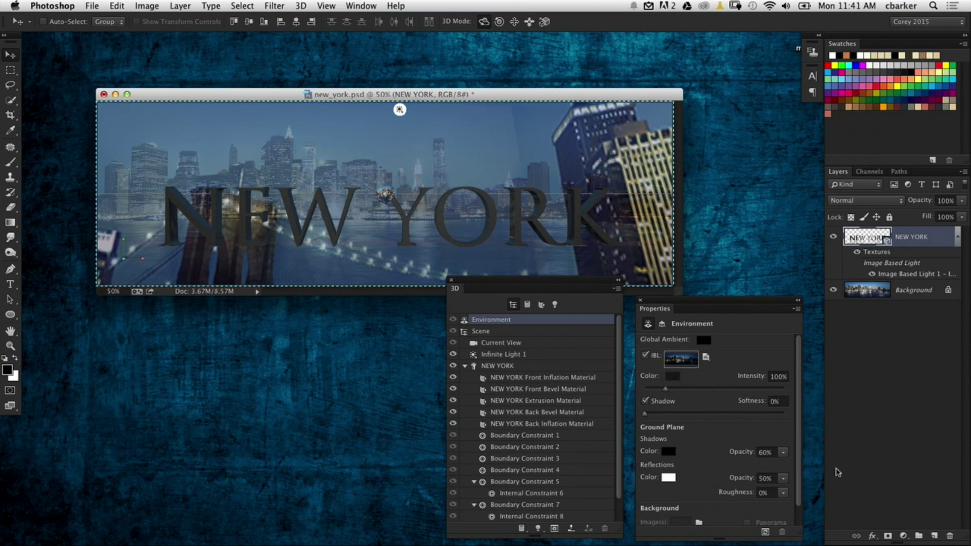
{"action": "left_click", "coordinate": [763, 492]}
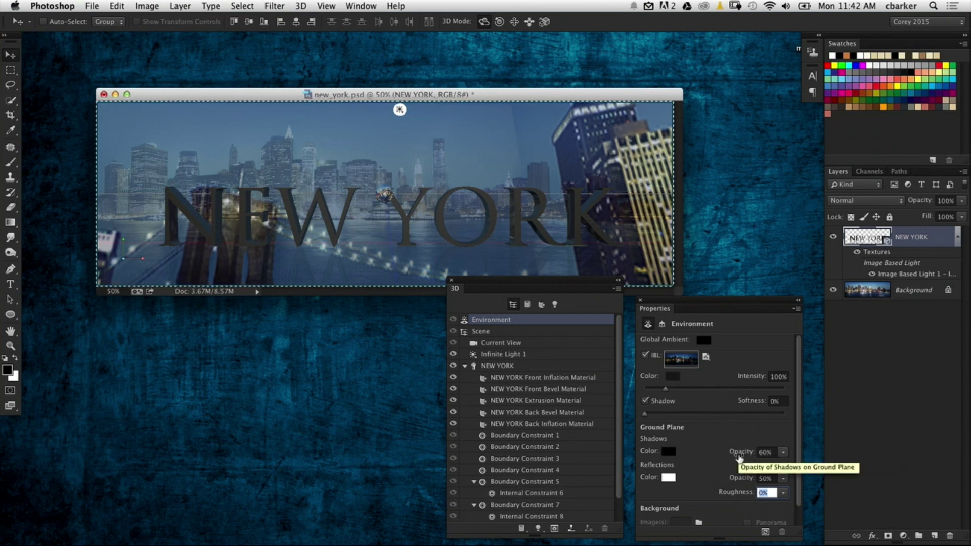
{"action": "type", "text": "25"}
{"action": "key", "text": "Return"}
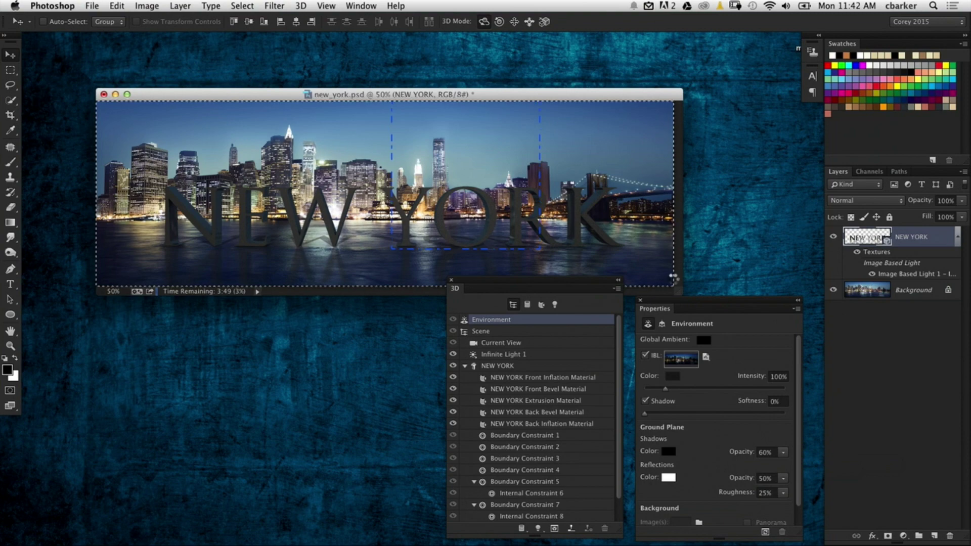
- Stop the render in progress and clear the selection around the image with the Background layer active
{"action": "left_click", "coordinate": [385, 195]}
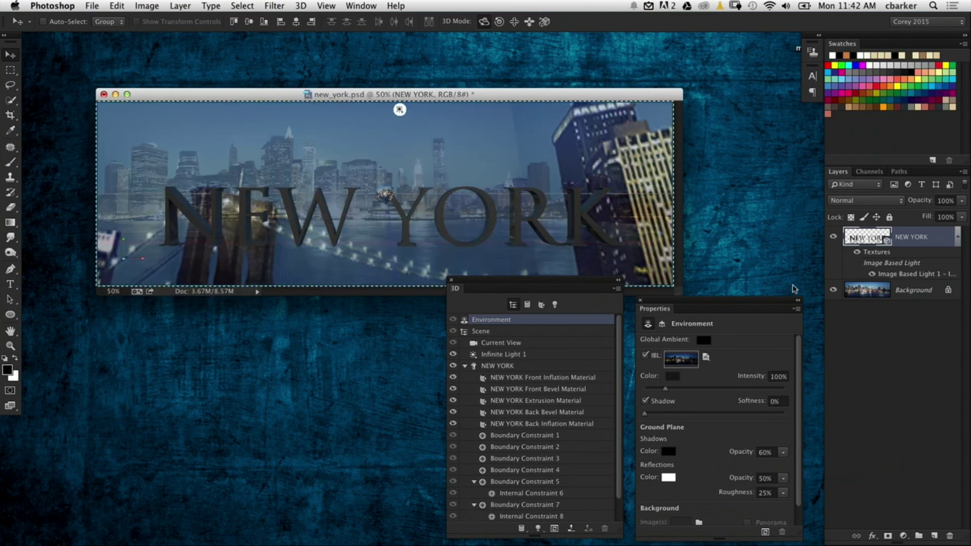
{"action": "left_click", "coordinate": [900, 290]}
{"action": "left_click_drag", "start_coordinate": [542, 282], "coordinate": [504, 362]}
{"action": "key", "text": "super+d"}
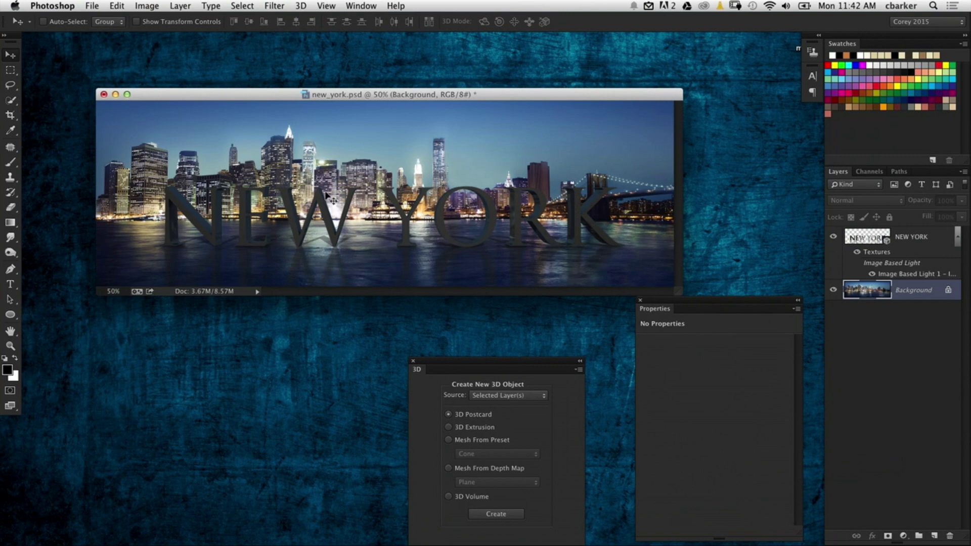
- Add a new layer above the NEW YORK layer and choose the 1038 px lens flare brush
{"action": "left_click", "coordinate": [887, 253]}
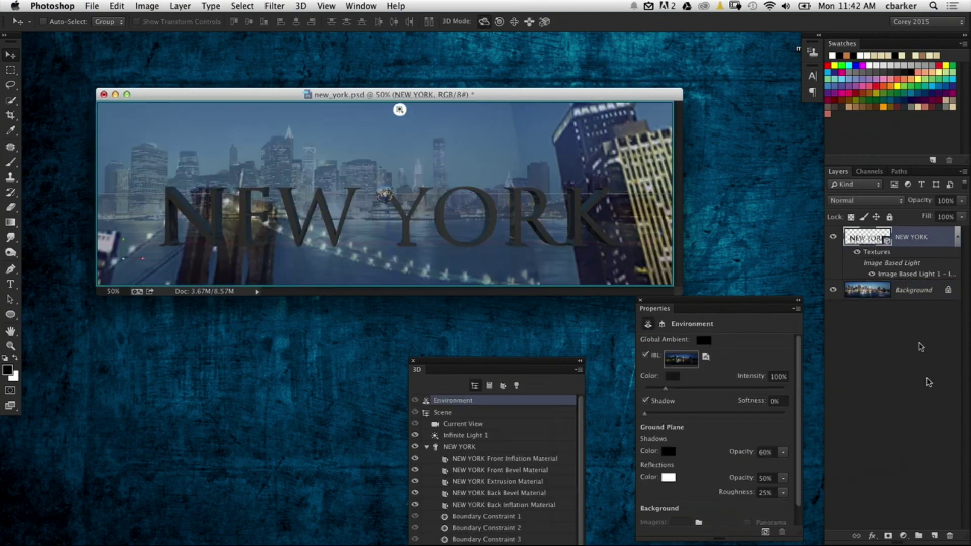
{"action": "left_click", "coordinate": [935, 534]}
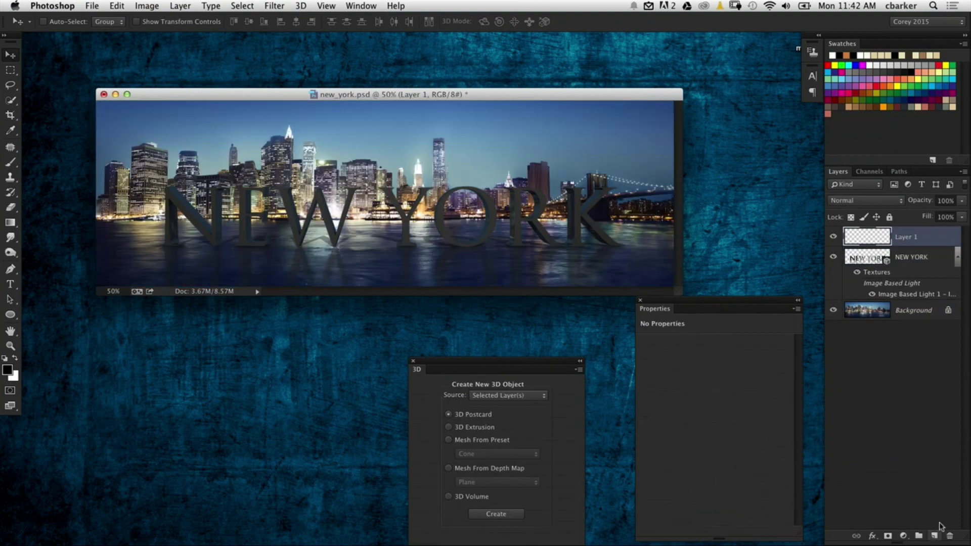
{"action": "left_click", "coordinate": [11, 162]}
{"action": "left_click", "coordinate": [51, 22]}
{"action": "left_click_drag", "start_coordinate": [314, 364], "coordinate": [305, 188]}
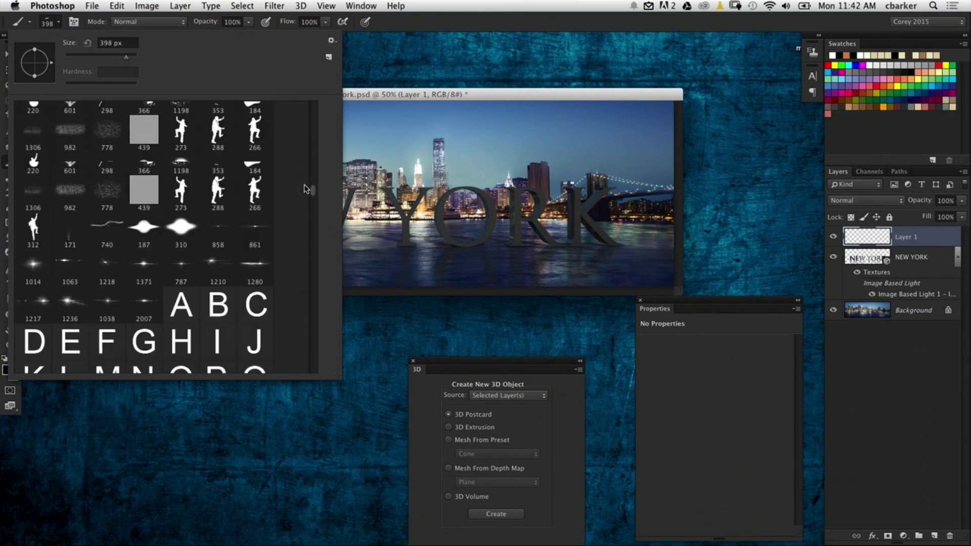
{"action": "scroll", "coordinate": [276, 213], "scroll_direction": "up", "scroll_amount": 2}
{"action": "left_click", "coordinate": [108, 335]}
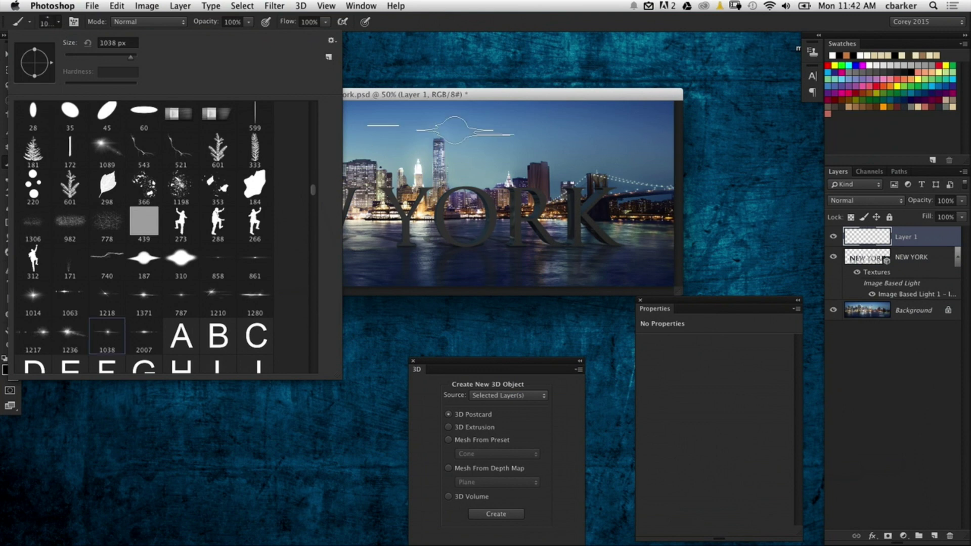
{"action": "left_click", "coordinate": [455, 118]}
{"action": "left_click", "coordinate": [394, 150]}
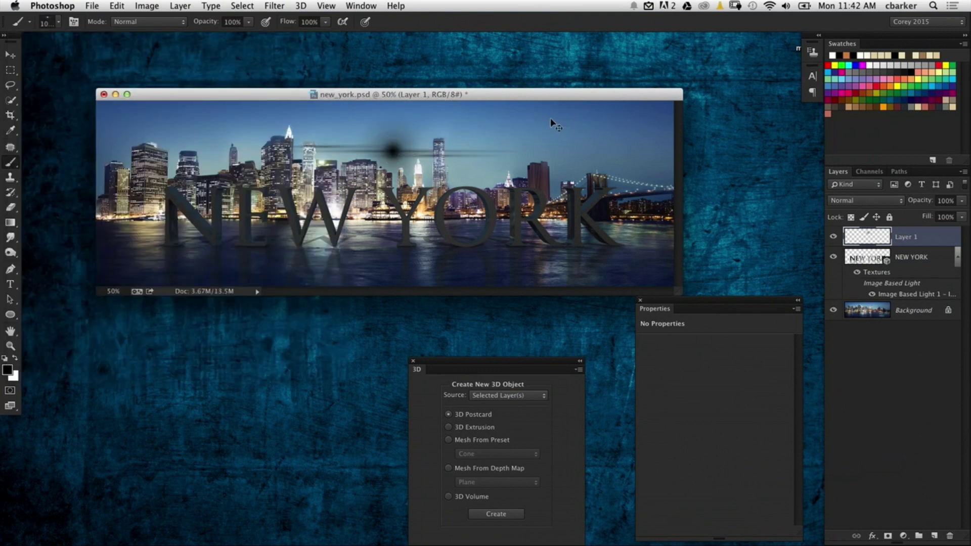
{"action": "key", "text": "super+z"}
- Switch the foreground color to white, enlarge the flare brush, and stamp one flare over the bright light behind the W
{"action": "key", "text": "x"}
{"action": "key", "text": "]"}
{"action": "key", "text": "]"}
{"action": "key", "text": "]"}
{"action": "key", "text": "]"}
{"action": "key", "text": "]"}
{"action": "key", "text": "]"}
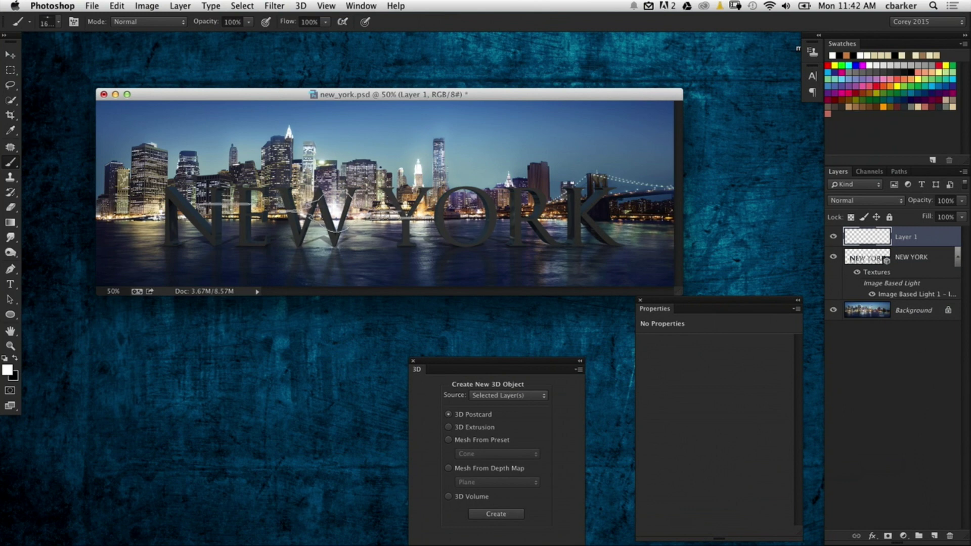
{"action": "left_click", "coordinate": [333, 208]}
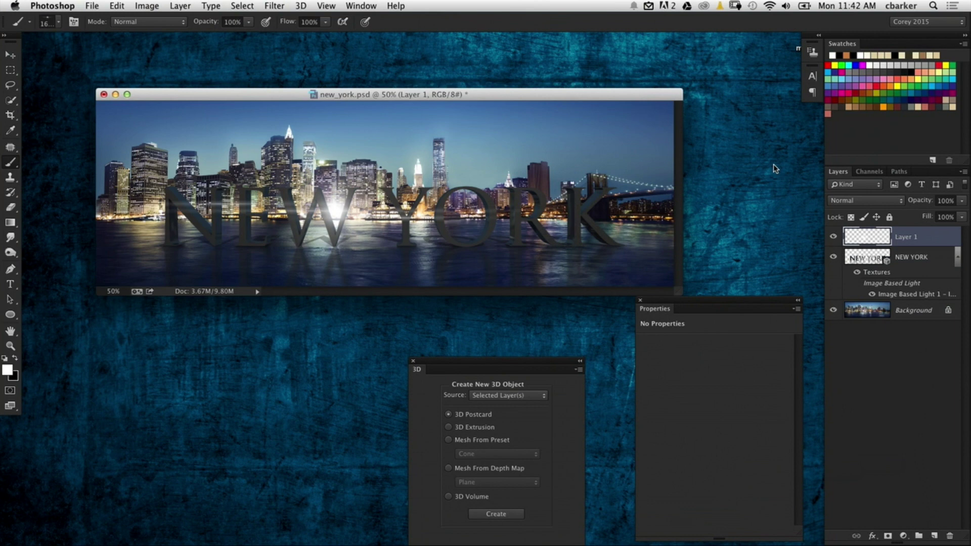
- On another new layer, draw a white radial gradient glow over the flare at the W and set the layer's opacity to 63%
{"action": "left_click", "coordinate": [934, 536]}
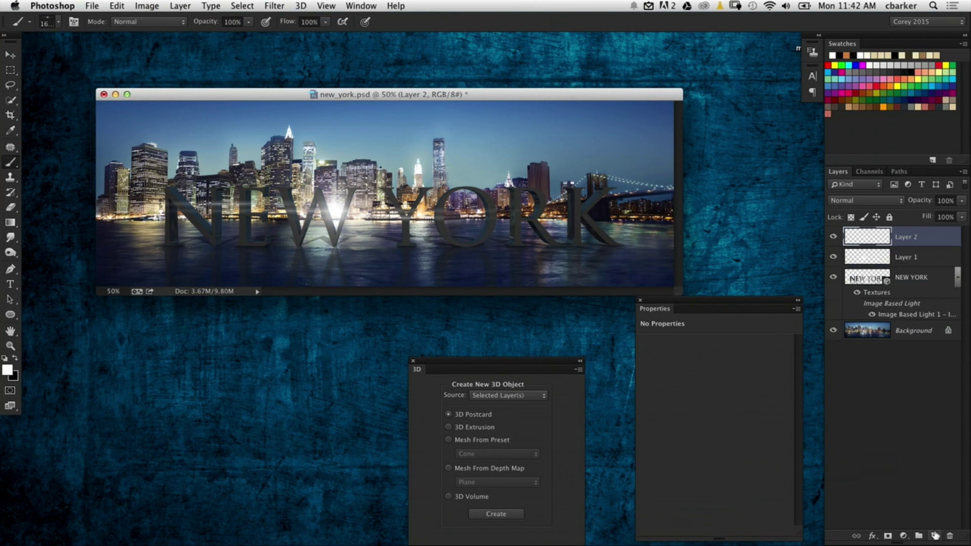
{"action": "left_click", "coordinate": [11, 222]}
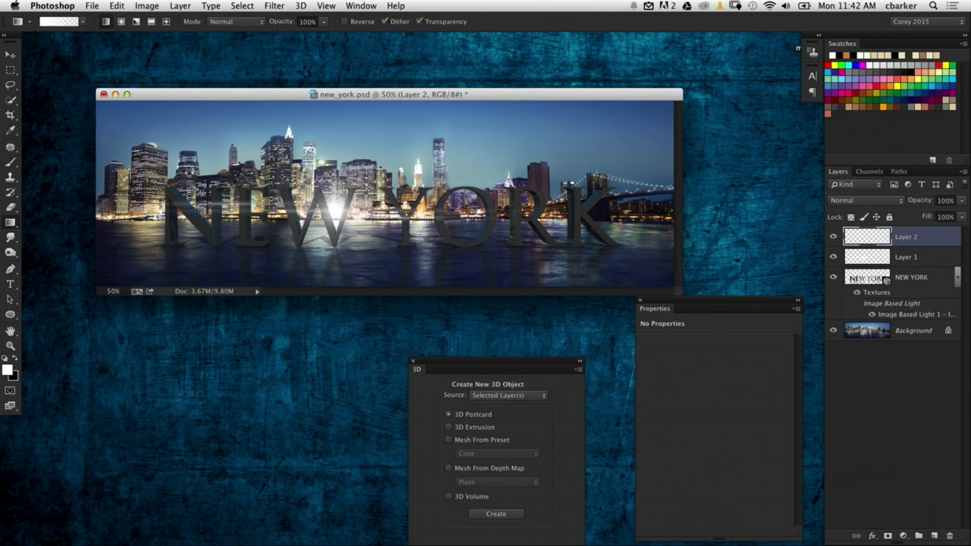
{"action": "left_click", "coordinate": [121, 22]}
{"action": "left_click_drag", "start_coordinate": [360, 256], "coordinate": [376, 259]}
{"action": "left_click_drag", "start_coordinate": [922, 201], "coordinate": [908, 205]}
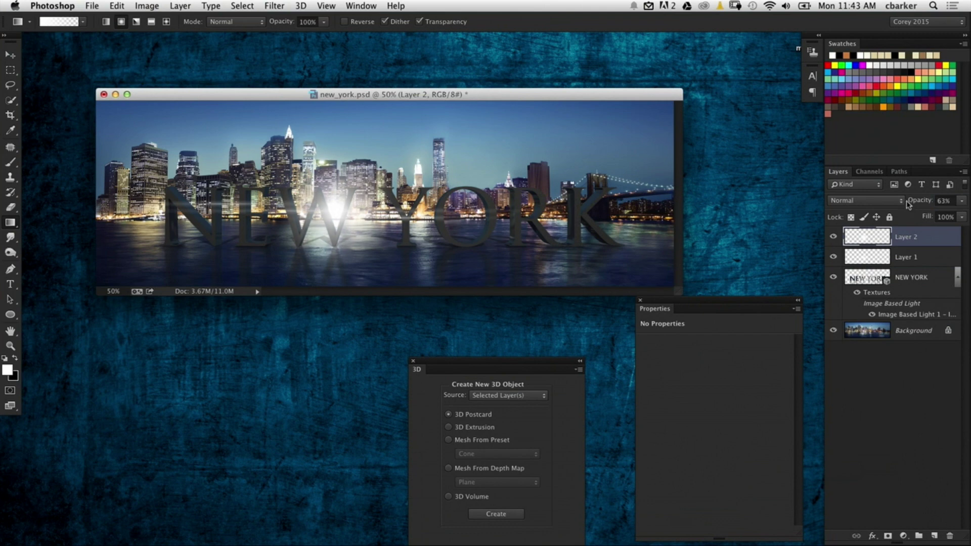
- Stretch the glow to about 129% width and 86% height with Free Transform, and set its layer opacity to 33%
{"action": "key", "text": "super+t"}
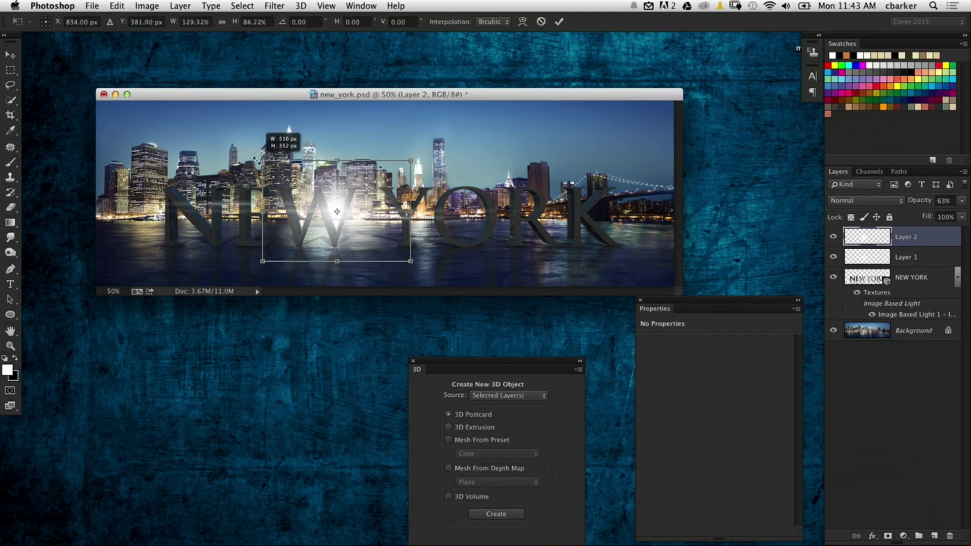
{"action": "key", "text": "Return"}
{"action": "left_click_drag", "start_coordinate": [918, 203], "coordinate": [900, 204]}
{"action": "key", "text": "super+plus"}
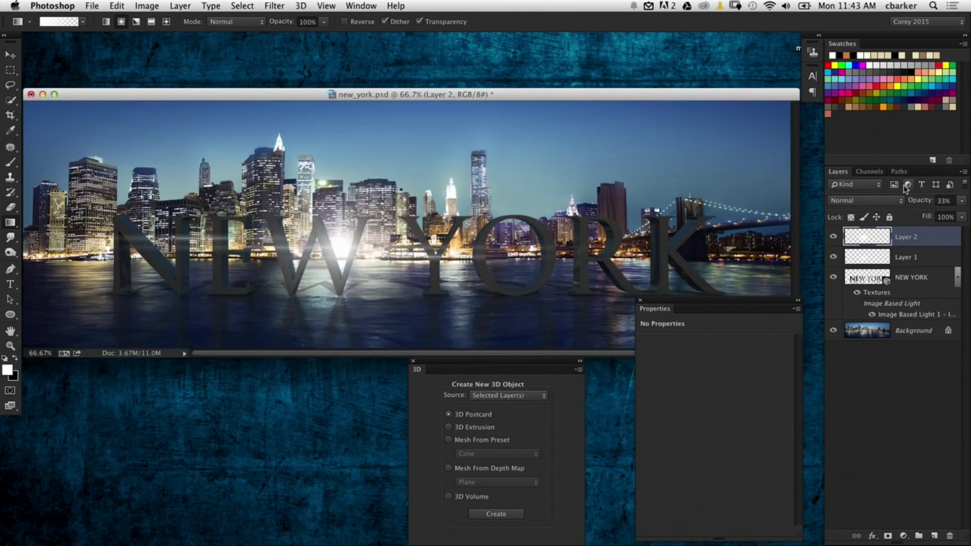
{"action": "left_click_drag", "start_coordinate": [697, 307], "coordinate": [711, 447]}
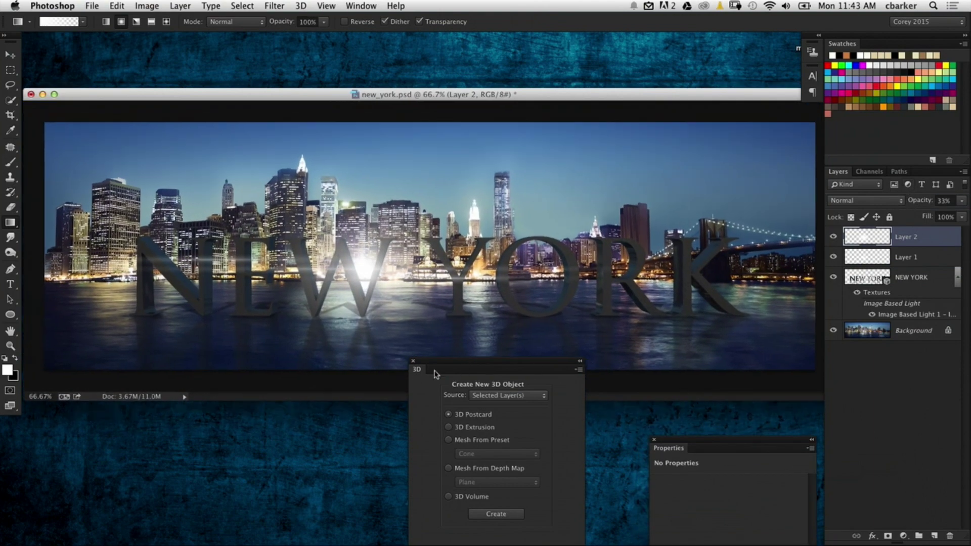
- Move the 3D panel down so it no longer covers the edge of the NEW YORK image
{"action": "left_click_drag", "start_coordinate": [442, 366], "coordinate": [399, 469]}
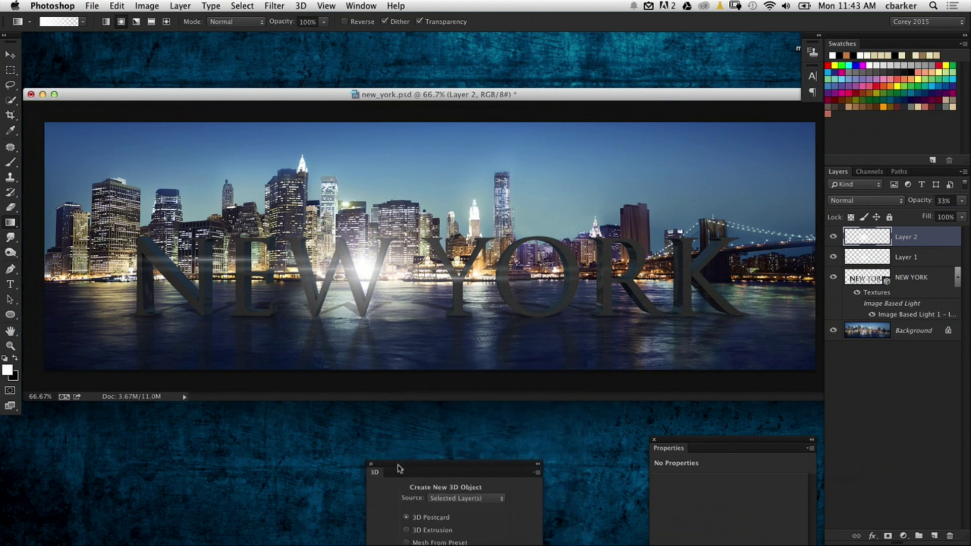
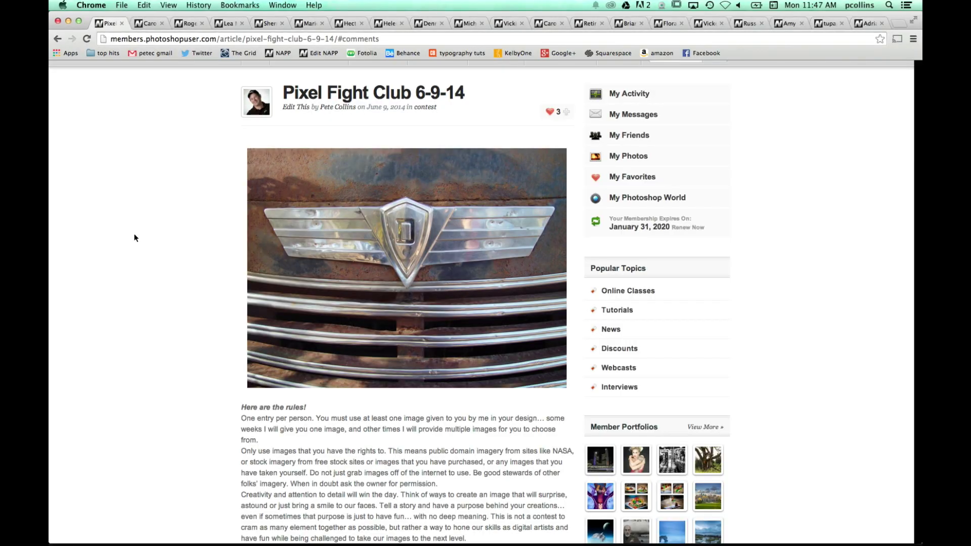
- Review the Pixel Fight Club 6-9-14 contest page and the first two member entries open beside it in the browser
{"action": "scroll", "coordinate": [134, 238], "scroll_direction": "down", "scroll_amount": 1}
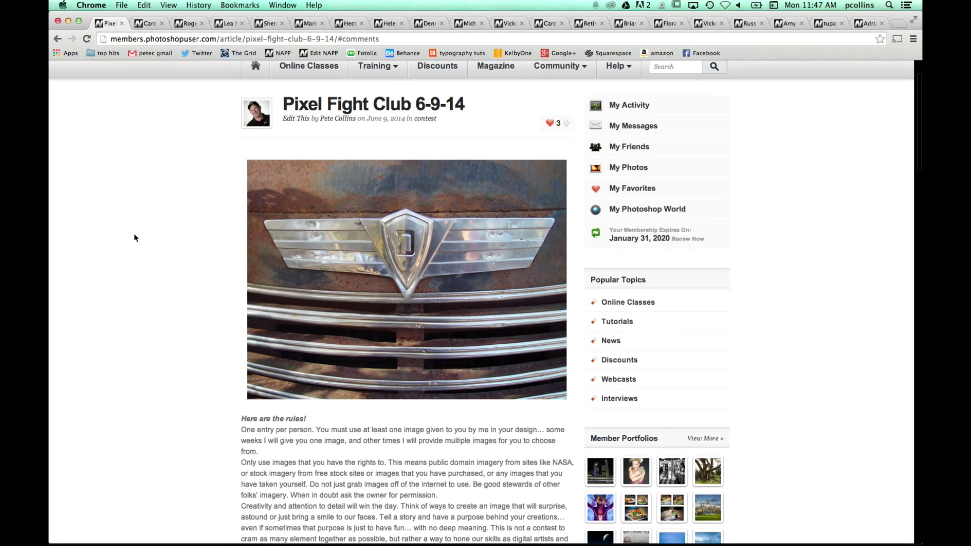
{"action": "scroll", "coordinate": [134, 238], "scroll_direction": "up", "scroll_amount": 2}
{"action": "scroll", "coordinate": [134, 238], "scroll_direction": "down", "scroll_amount": 2}
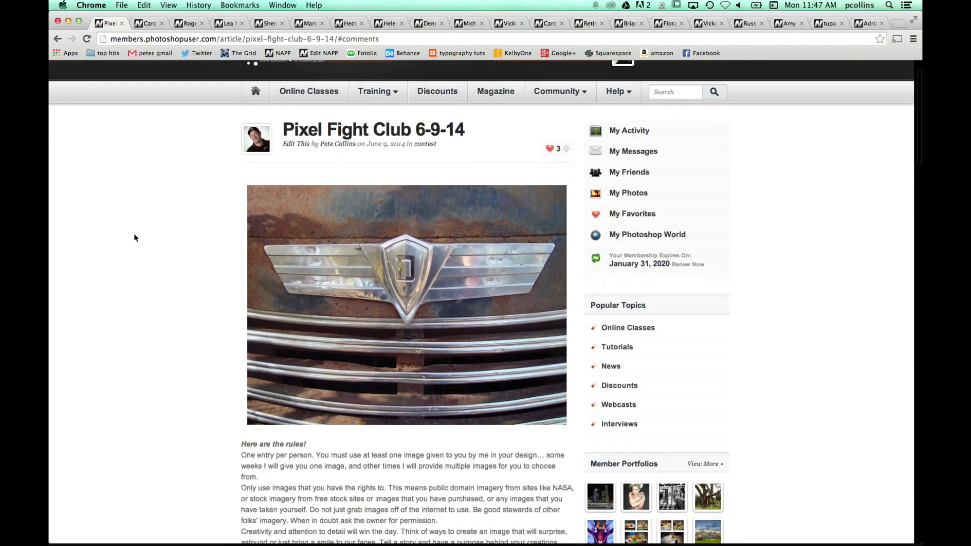
{"action": "scroll", "coordinate": [134, 238], "scroll_direction": "down", "scroll_amount": 1}
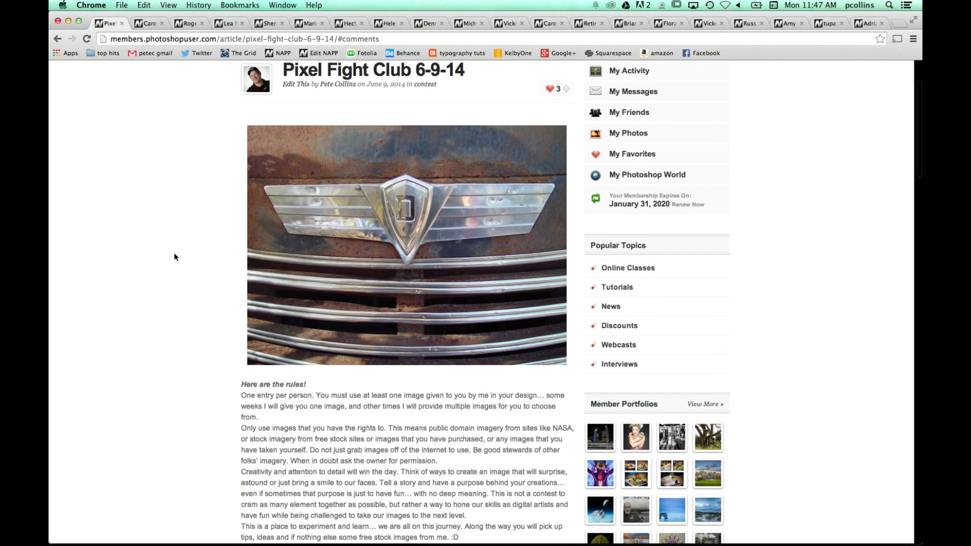
{"action": "scroll", "coordinate": [174, 257], "scroll_direction": "down", "scroll_amount": 2}
{"action": "scroll", "coordinate": [174, 256], "scroll_direction": "up", "scroll_amount": 3}
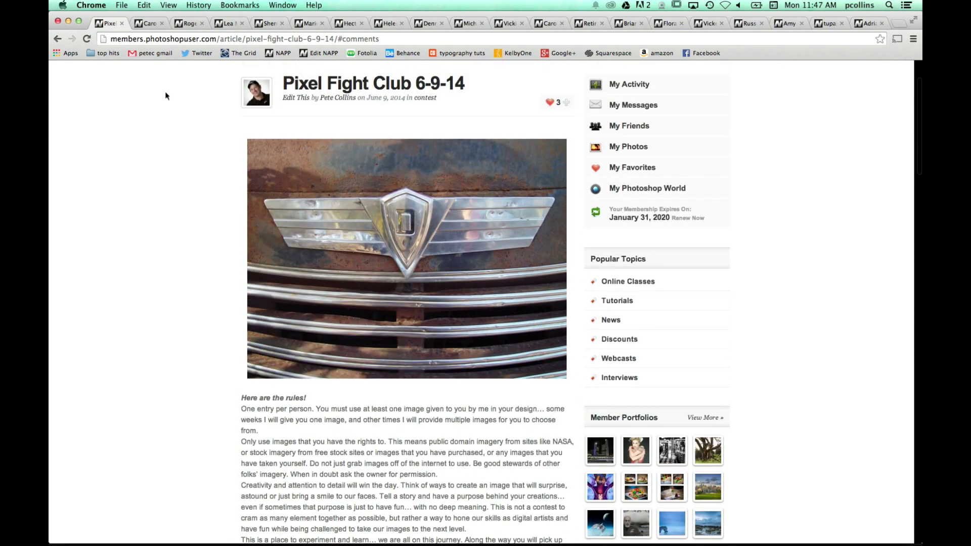
{"action": "left_click", "coordinate": [148, 24]}
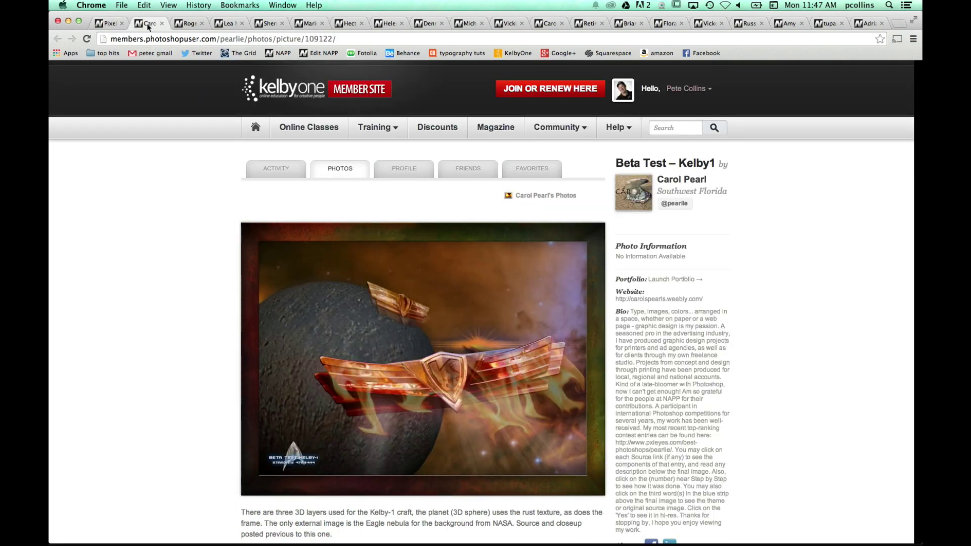
{"action": "left_click", "coordinate": [190, 24]}
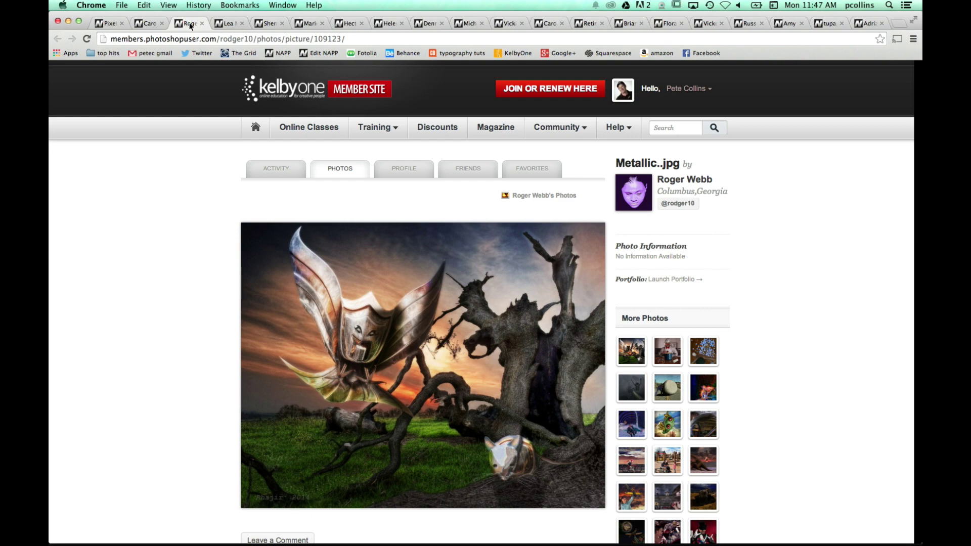
- Switch to Photoshop and reveal Layer 1, Layer 2 and Layer 3 over the grille photo, toggling Layer 4 copy 2 on and off to compare
{"action": "left_click", "coordinate": [69, 20]}
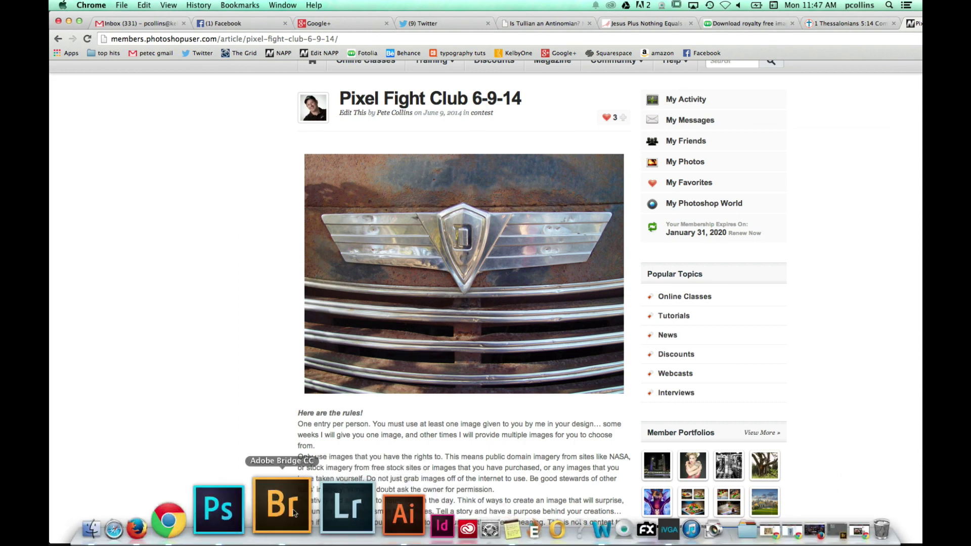
{"action": "left_click", "coordinate": [238, 508]}
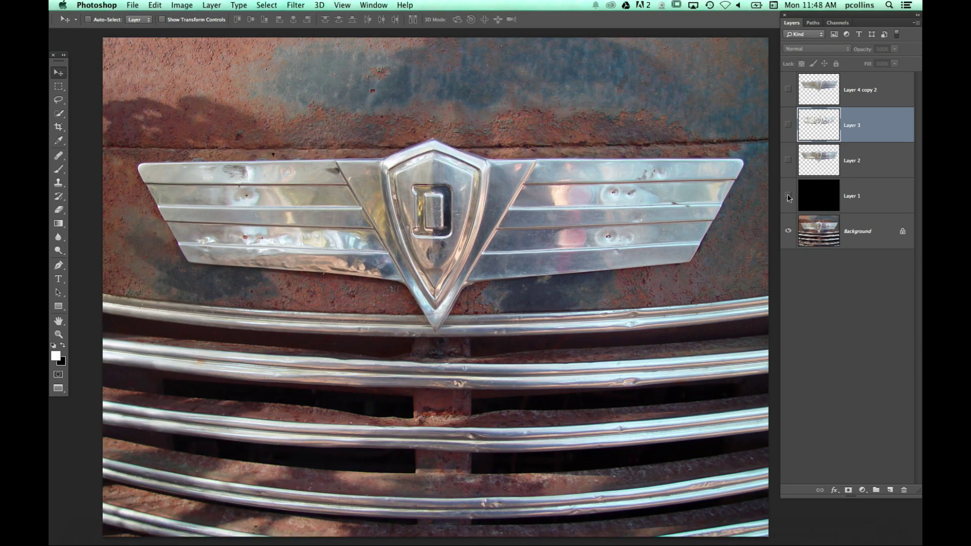
{"action": "left_click", "coordinate": [788, 161]}
{"action": "left_click", "coordinate": [788, 196]}
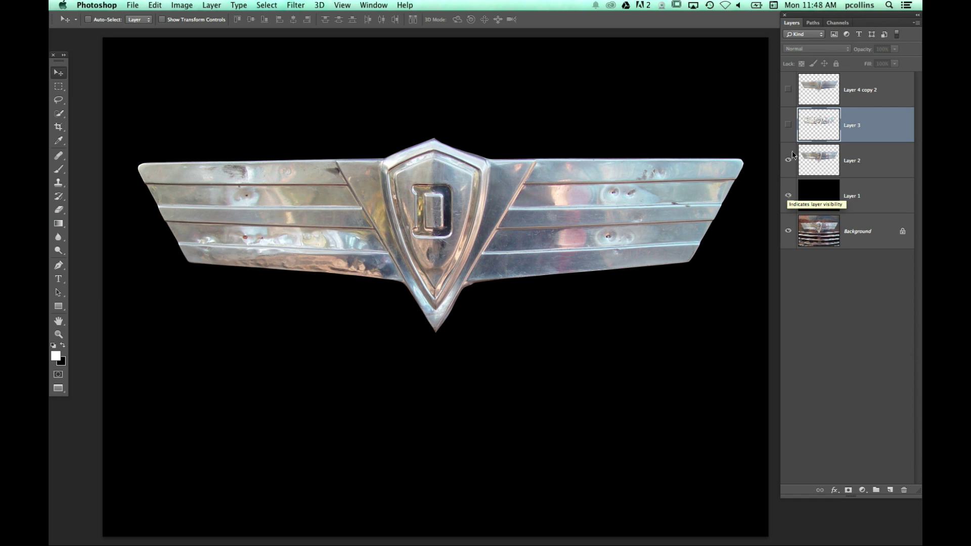
{"action": "left_click", "coordinate": [788, 124]}
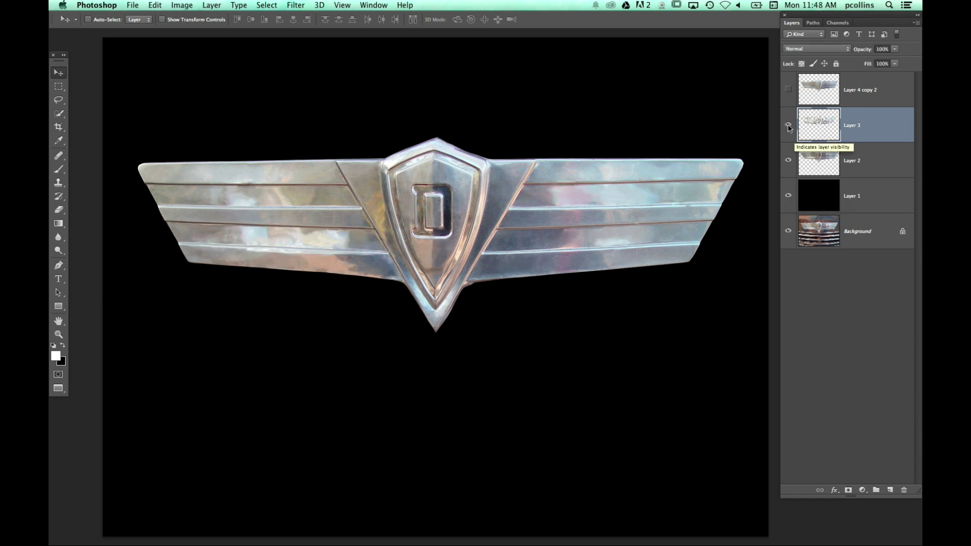
{"action": "left_click", "coordinate": [788, 89]}
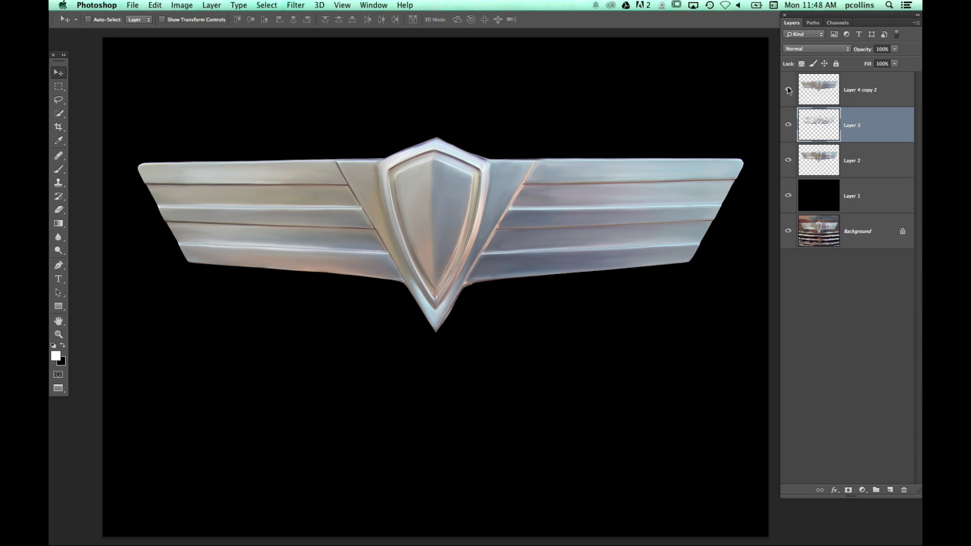
{"action": "left_click", "coordinate": [788, 90]}
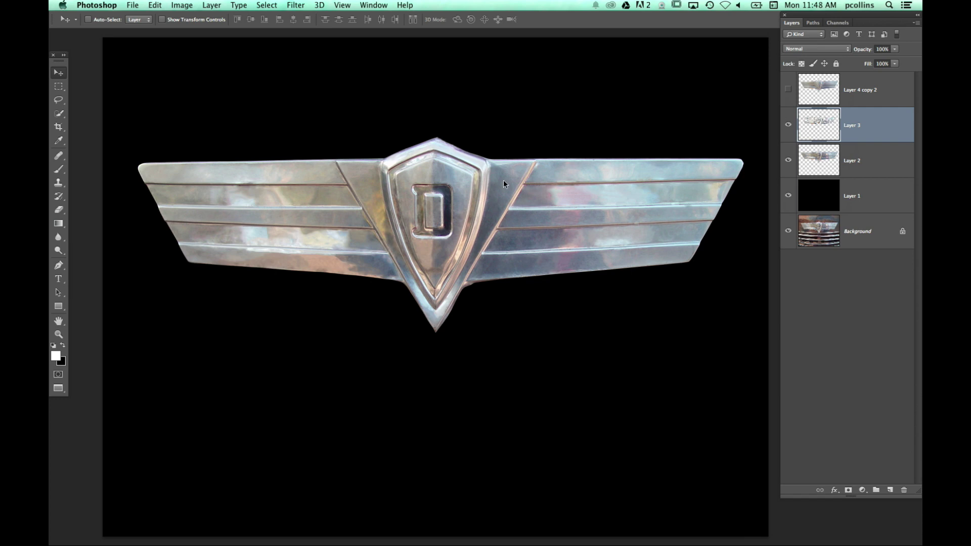
- Switch to the other open emblem document, toggle Layer 4 copy 5 off and on, and show Group 1 copy
{"action": "key", "text": "super+grave"}
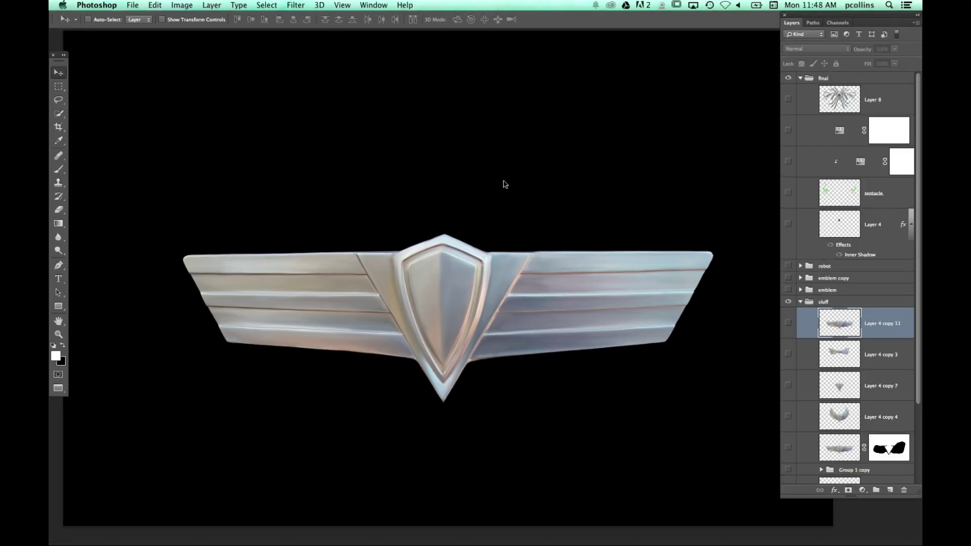
{"action": "scroll", "coordinate": [505, 184], "scroll_direction": "down", "scroll_amount": 1}
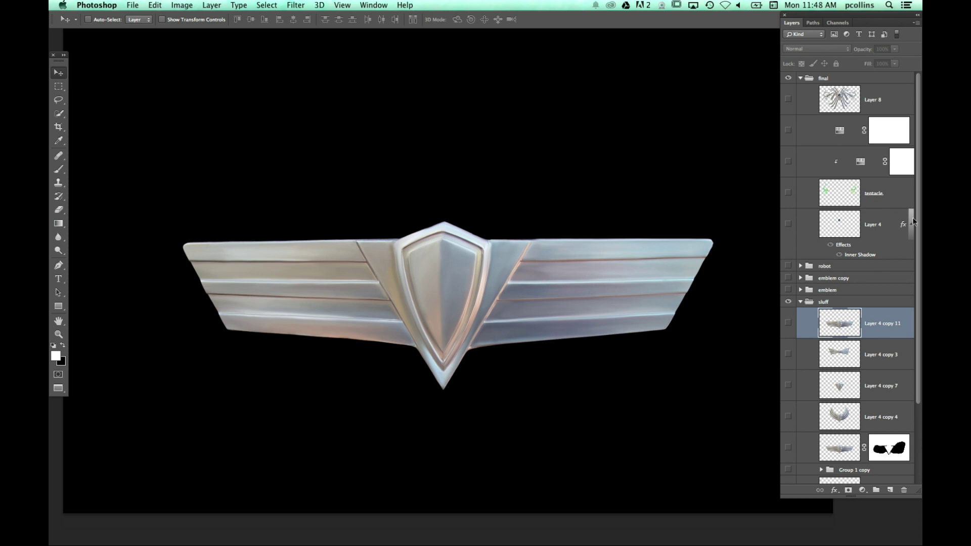
{"action": "scroll", "coordinate": [849, 278], "scroll_direction": "down", "scroll_amount": 3}
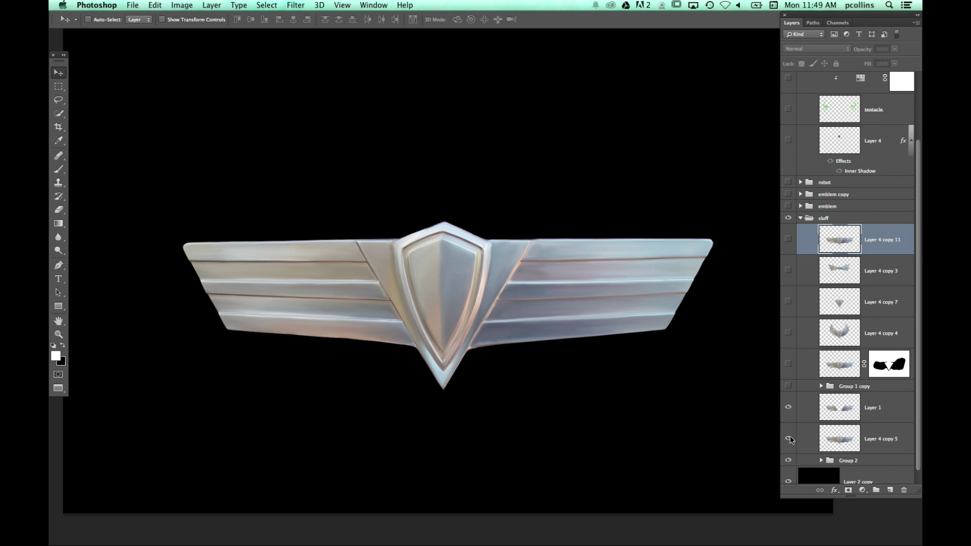
{"action": "left_click", "coordinate": [790, 439]}
{"action": "left_click", "coordinate": [788, 438]}
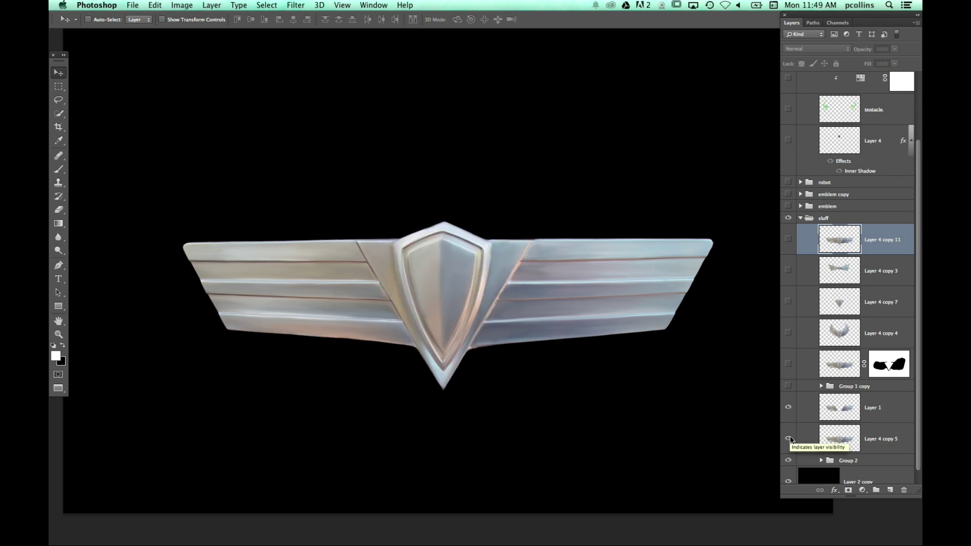
{"action": "left_click", "coordinate": [788, 387]}
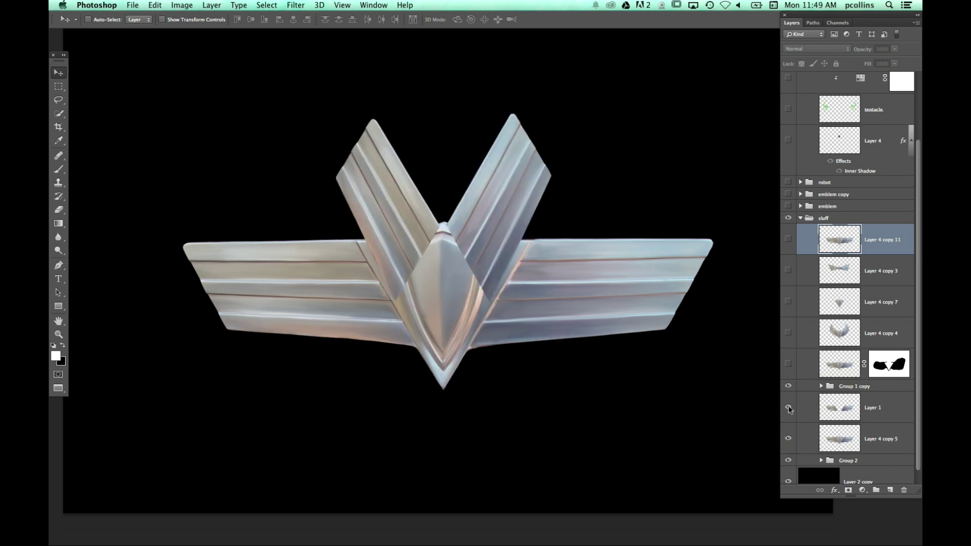
- Hide Layer 1, Layer 4 copy 5 and Group 1 copy in the stuff group
{"action": "right_click", "coordinate": [788, 408]}
{"action": "left_click", "coordinate": [787, 408]}
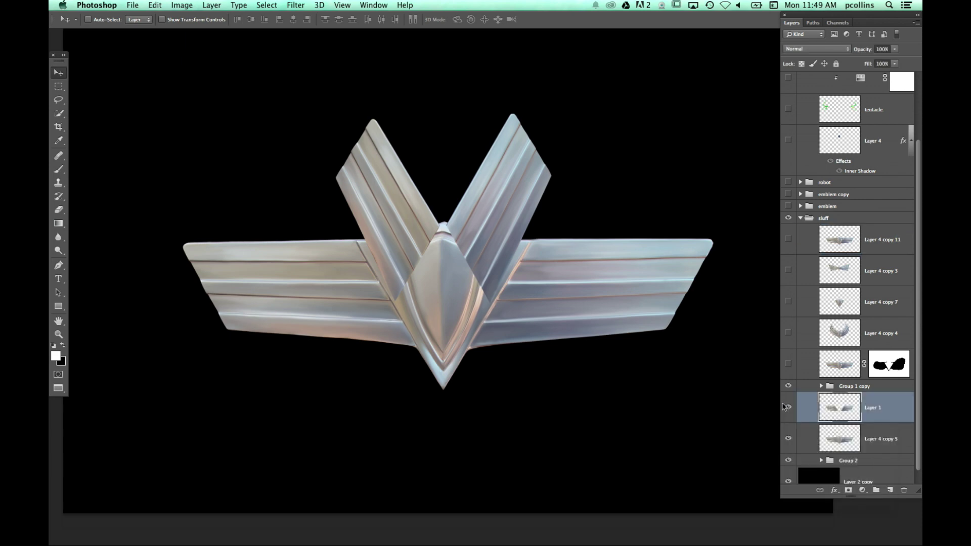
{"action": "left_click", "coordinate": [788, 438]}
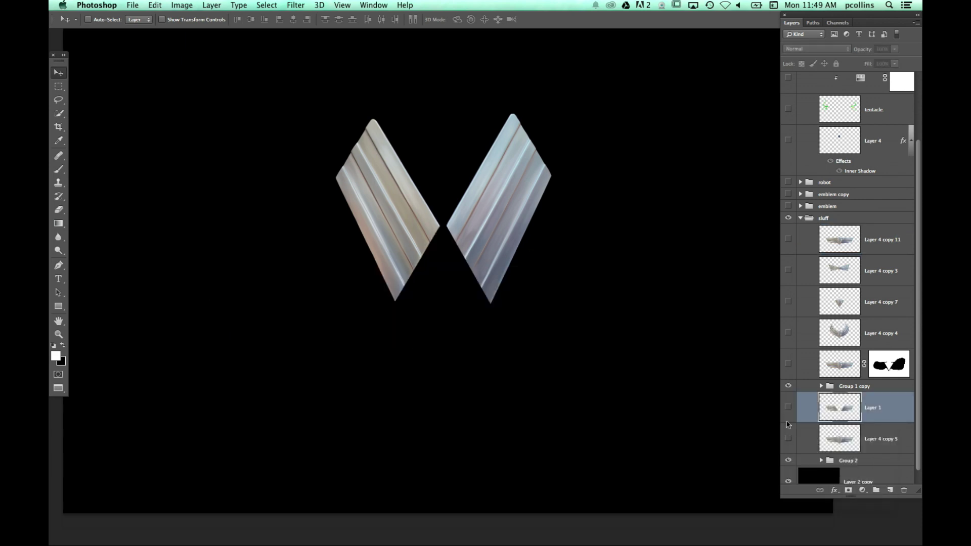
{"action": "left_click", "coordinate": [788, 387]}
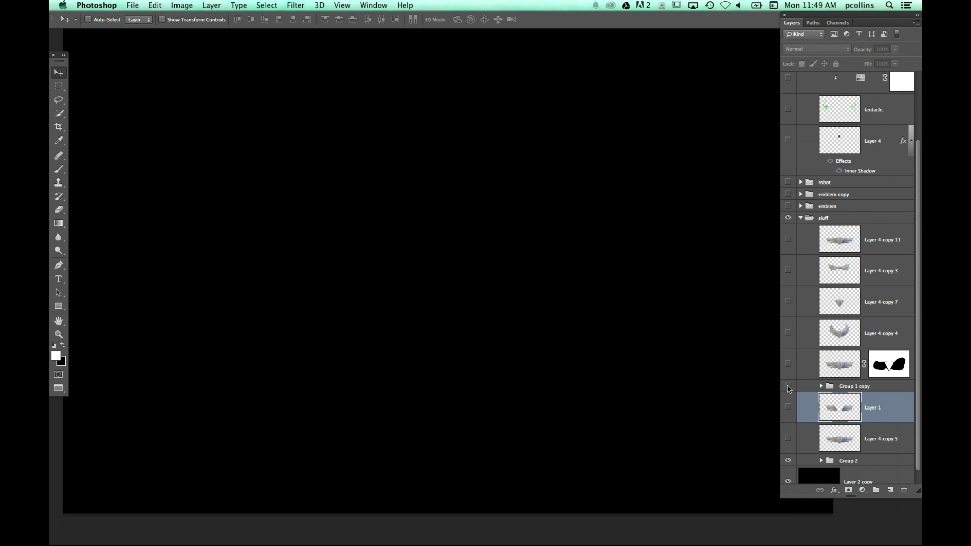
- Preview the masked shield layer, Layer 4 copy 4 with and without Layer 4 copy 7, and Layer 4 copy 3, hiding each again
{"action": "left_click", "coordinate": [788, 365]}
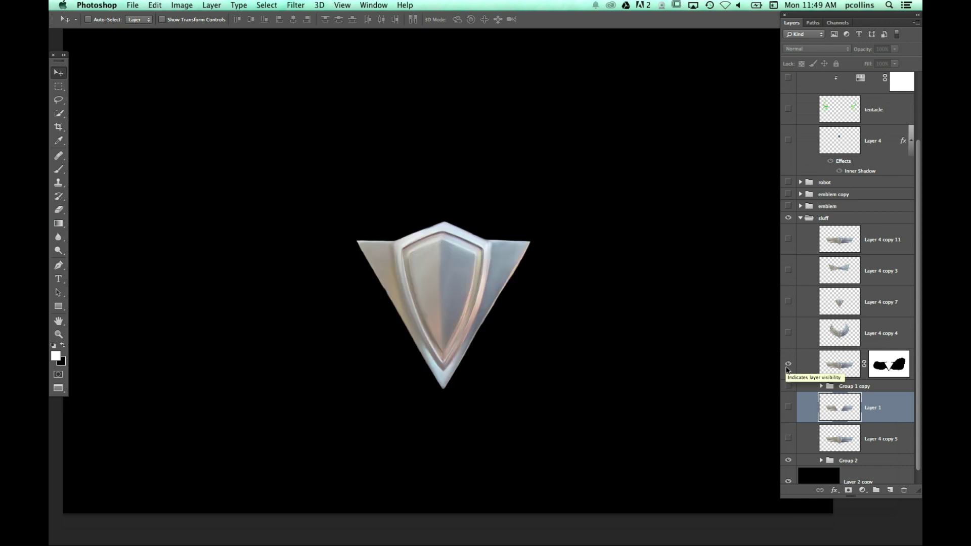
{"action": "left_click", "coordinate": [787, 364]}
{"action": "left_click", "coordinate": [788, 332]}
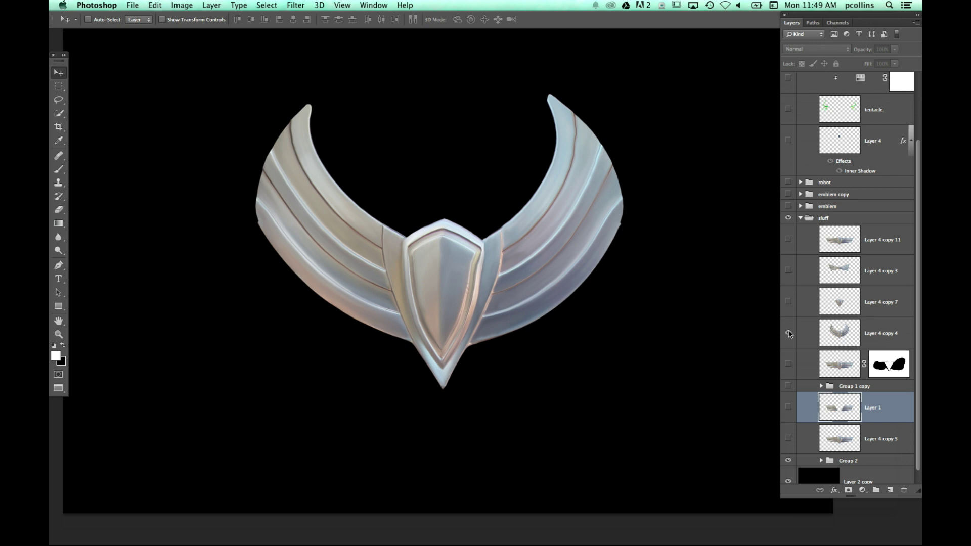
{"action": "left_click", "coordinate": [788, 302]}
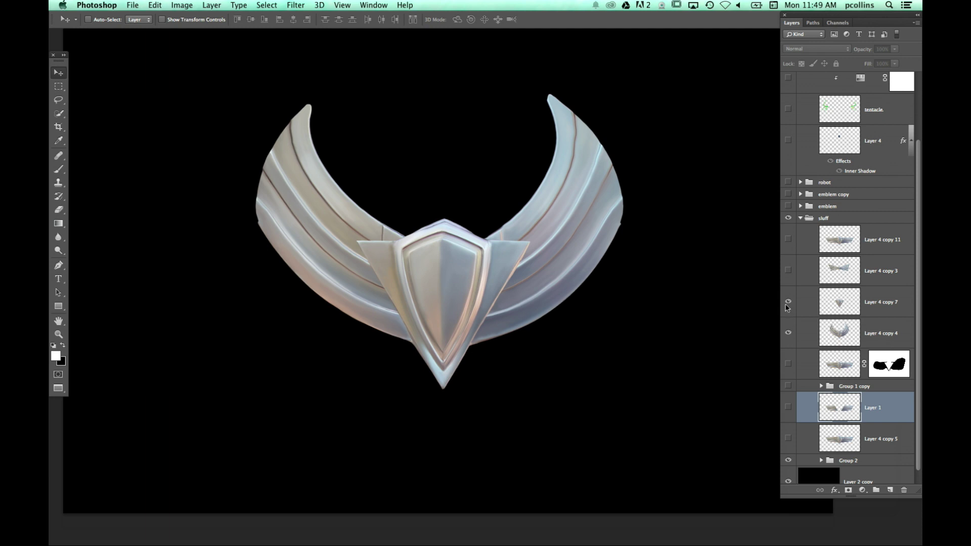
{"action": "left_click", "coordinate": [789, 303]}
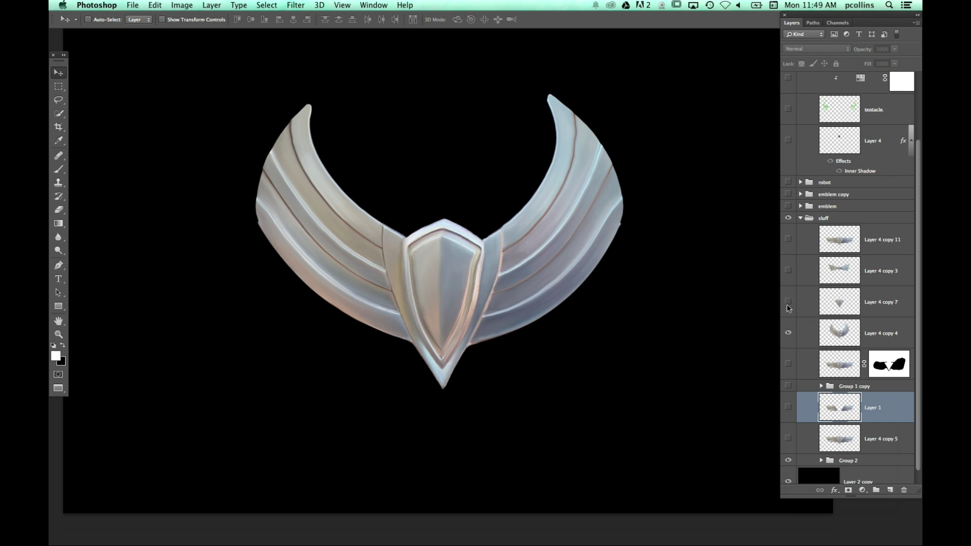
{"action": "left_click", "coordinate": [788, 302]}
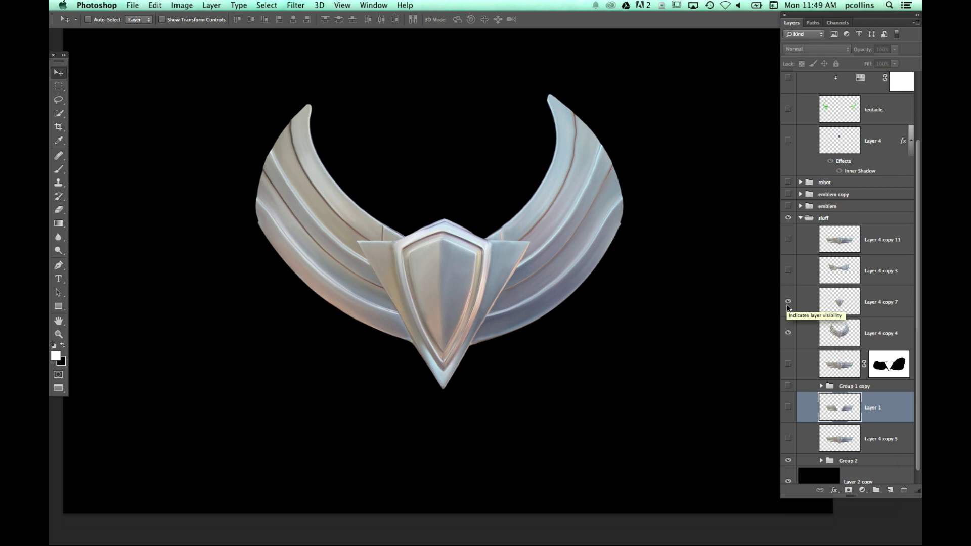
{"action": "left_click", "coordinate": [788, 305]}
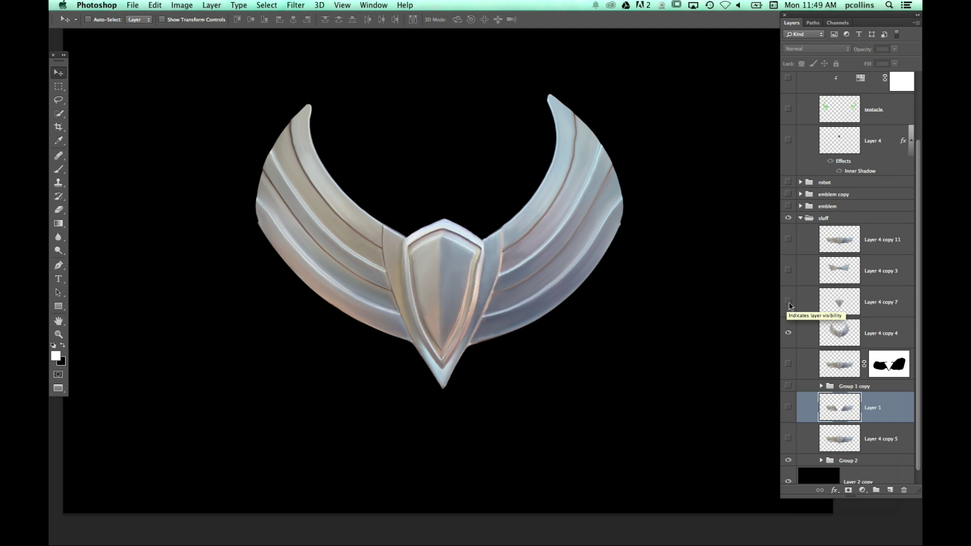
{"action": "left_click", "coordinate": [789, 334]}
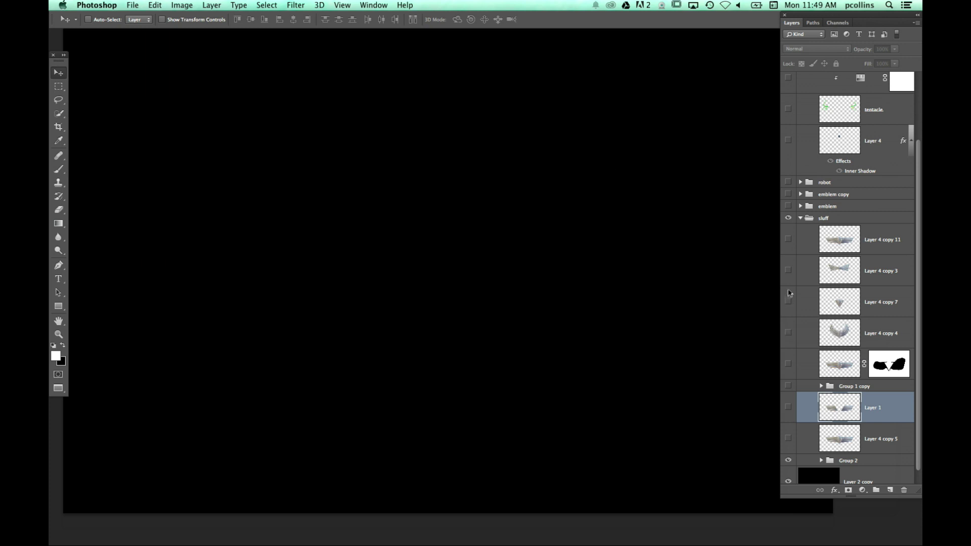
{"action": "left_click", "coordinate": [788, 271]}
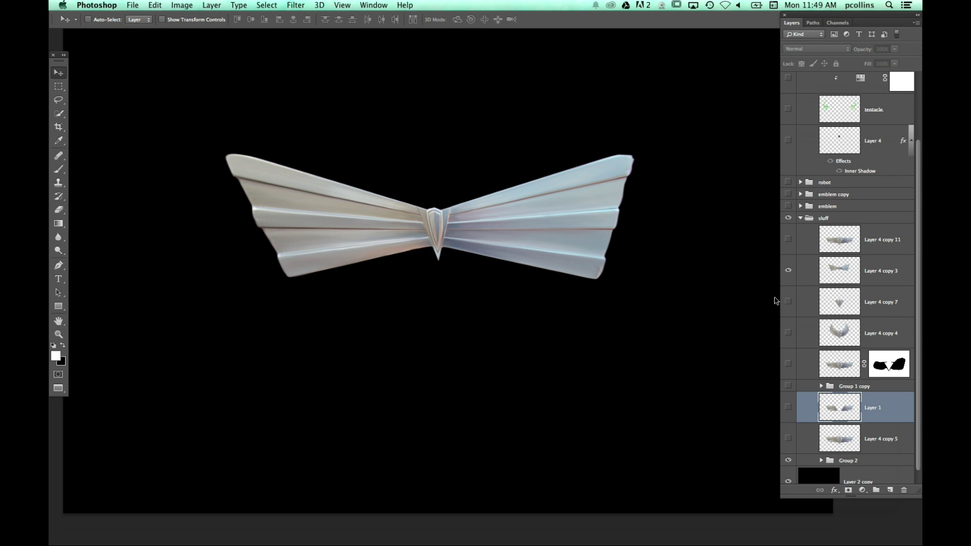
{"action": "left_click", "coordinate": [789, 271]}
- Show Layer 4 copy 11, duplicate it, and hide the original beneath the duplicate
{"action": "left_click", "coordinate": [788, 239]}
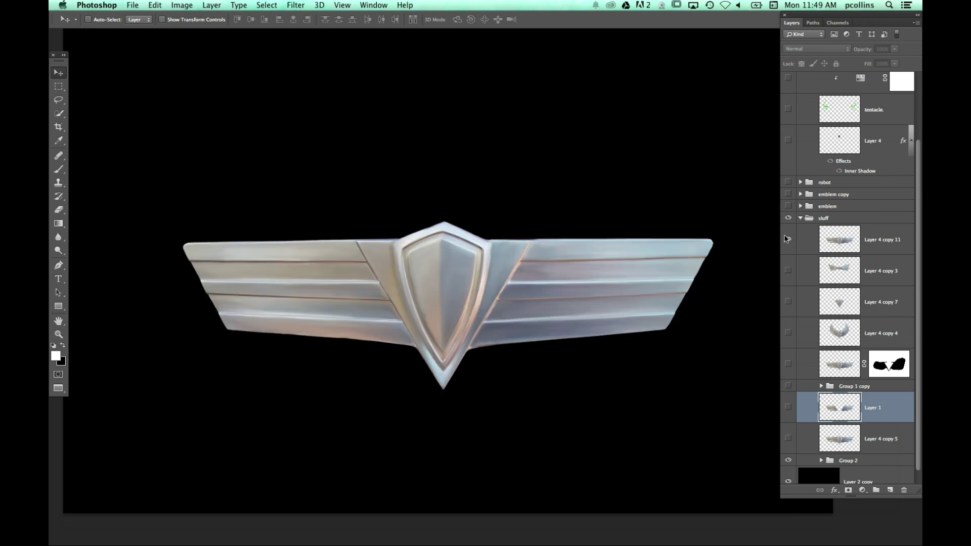
{"action": "left_click", "coordinate": [875, 238]}
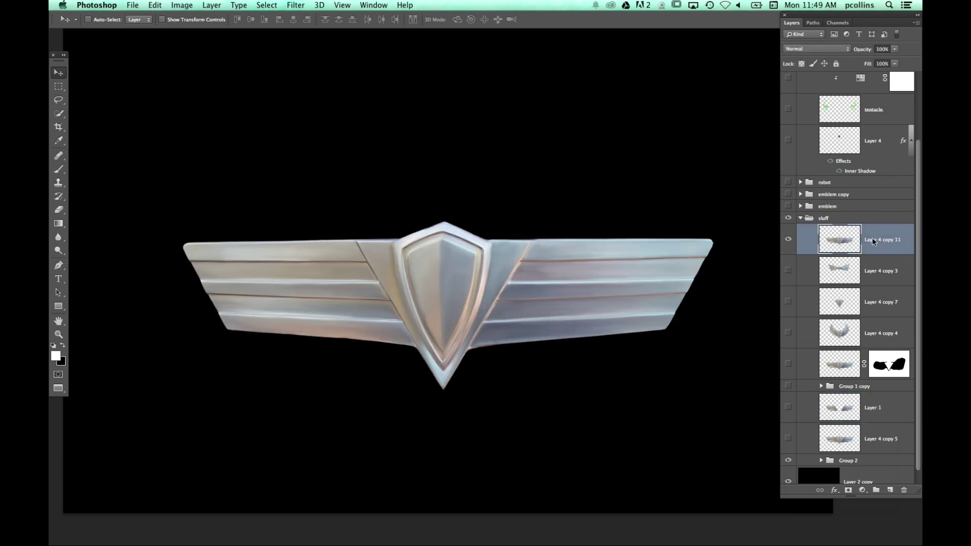
{"action": "key", "text": "super+j"}
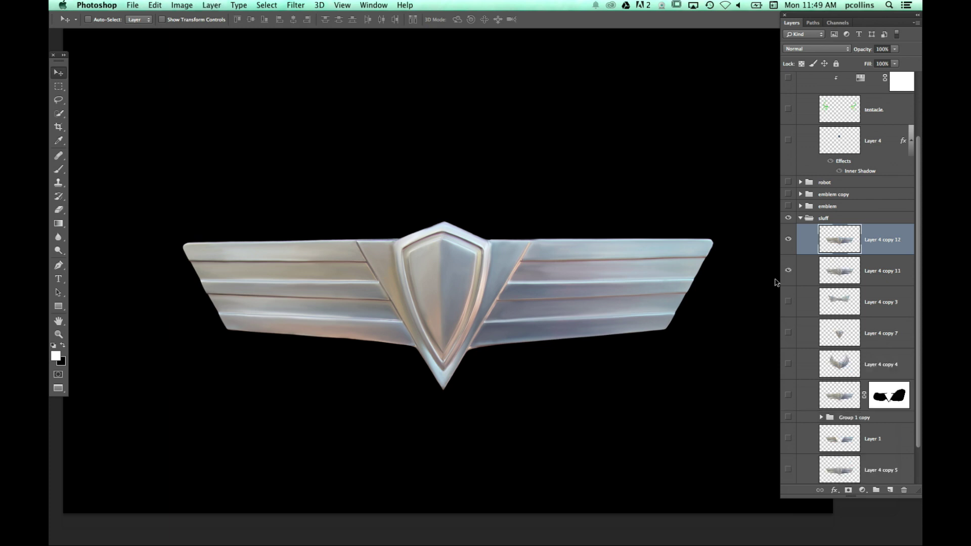
{"action": "left_click", "coordinate": [788, 270]}
- Start a custom warp on Layer 4 copy 12 and bulge the shield's upper part upward so the wings arch
{"action": "key", "text": "super+t"}
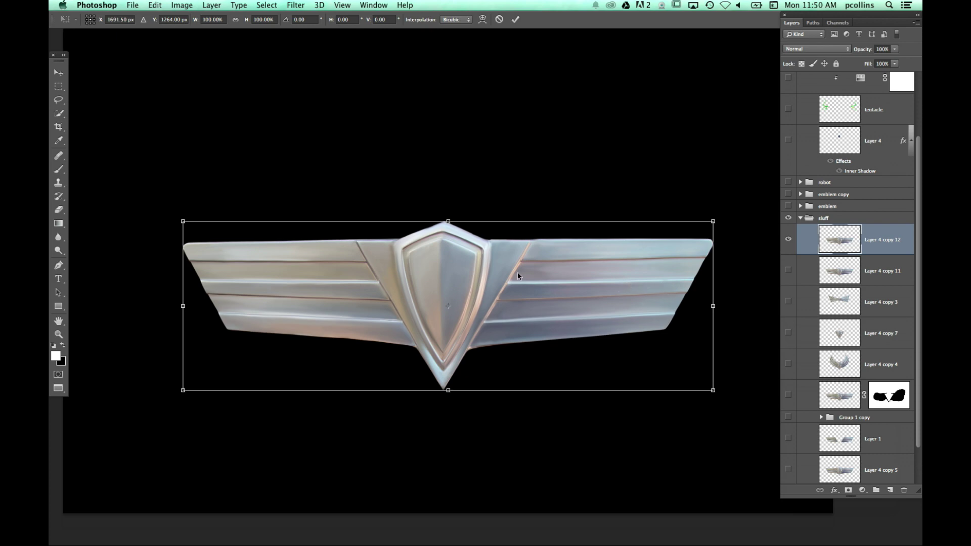
{"action": "right_click", "coordinate": [490, 276]}
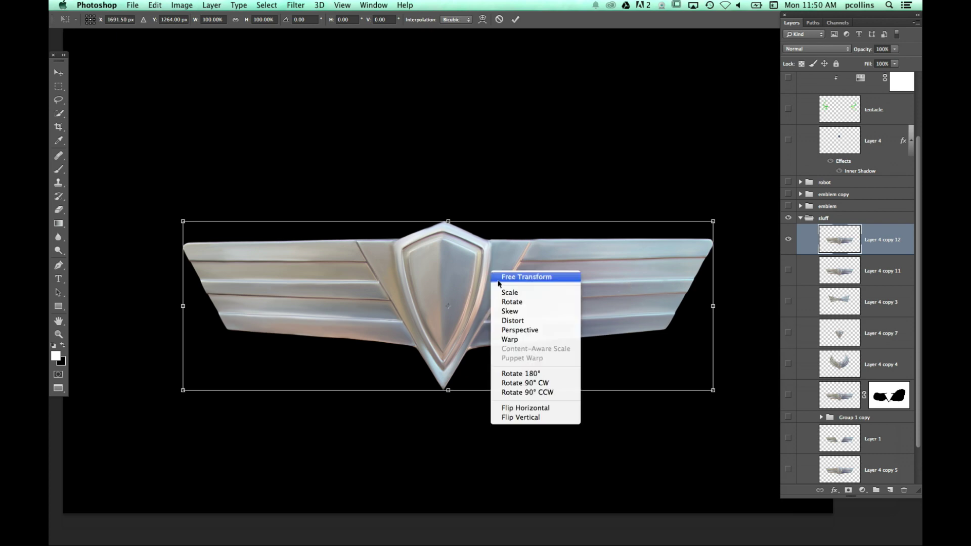
{"action": "left_click", "coordinate": [508, 340]}
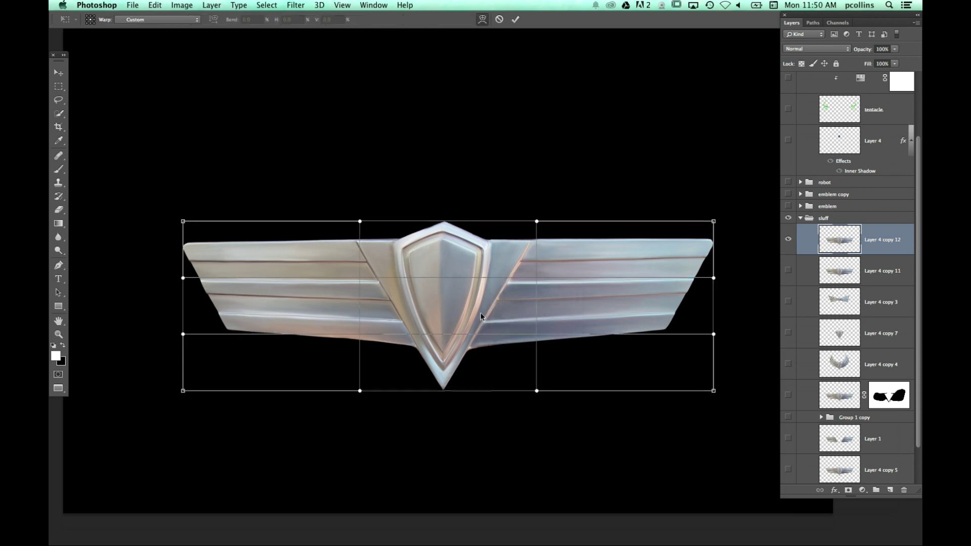
{"action": "left_click_drag", "start_coordinate": [440, 264], "coordinate": [442, 232]}
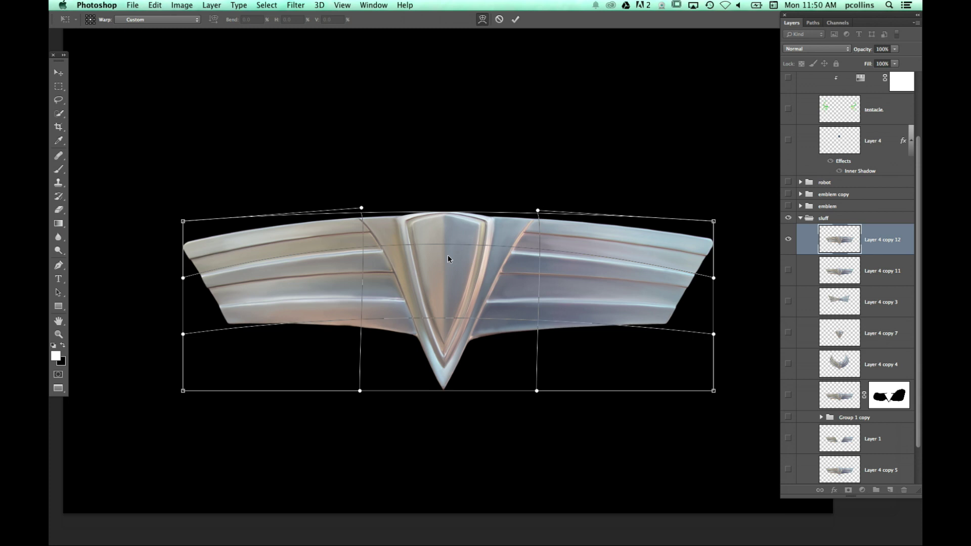
{"action": "key", "text": "super+z"}
{"action": "left_click_drag", "start_coordinate": [445, 228], "coordinate": [443, 155]}
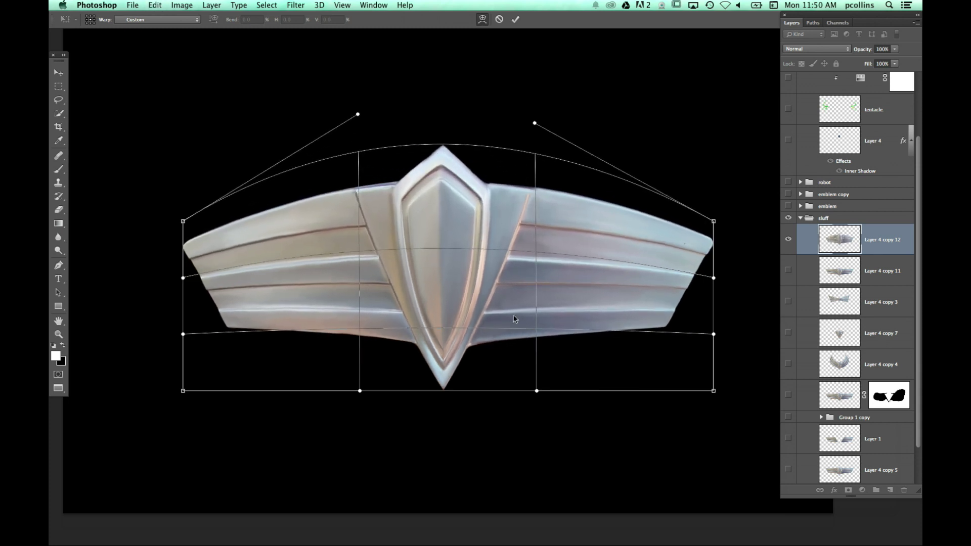
- Pull the warp's two lower corners down and inward to curve the wings, and apply the warp
{"action": "left_click_drag", "start_coordinate": [712, 391], "coordinate": [583, 521]}
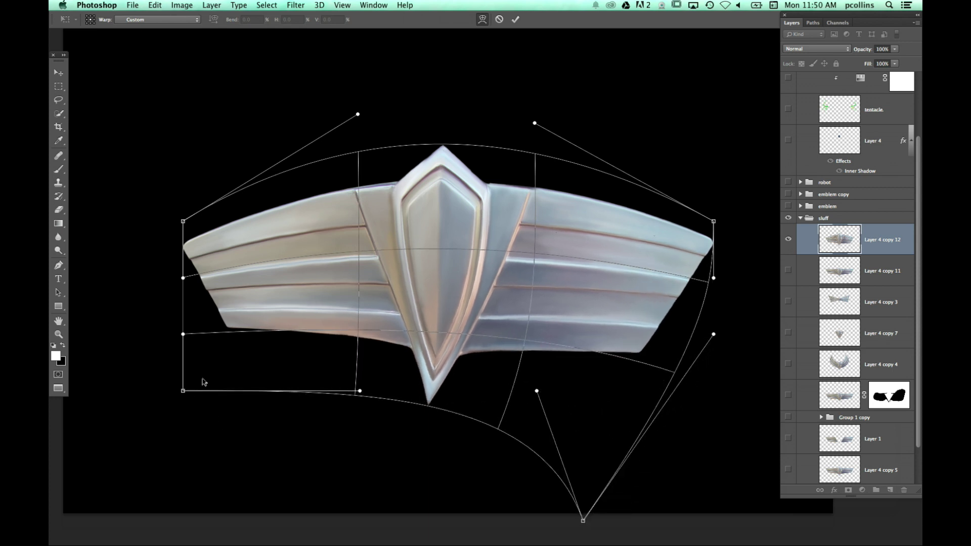
{"action": "left_click_drag", "start_coordinate": [184, 391], "coordinate": [322, 545]}
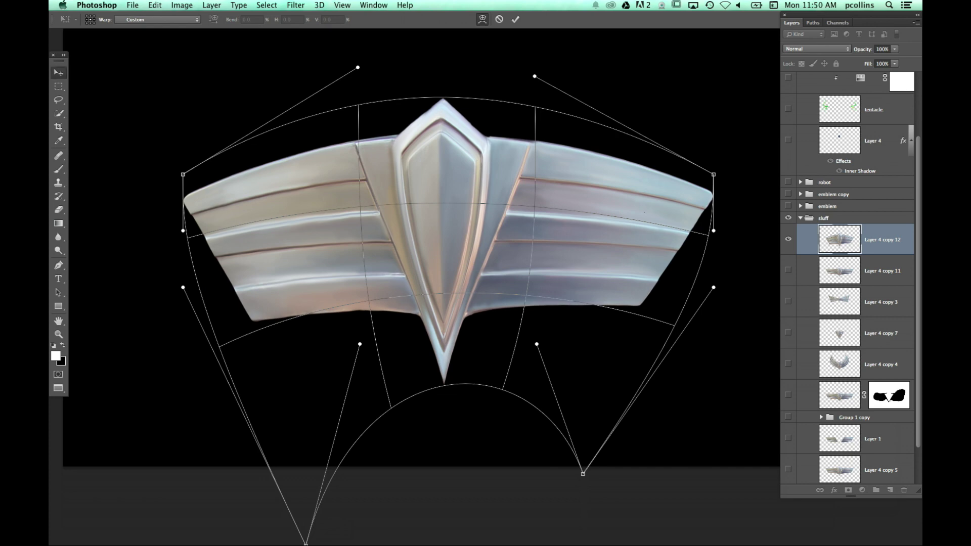
{"action": "key", "text": "Escape"}
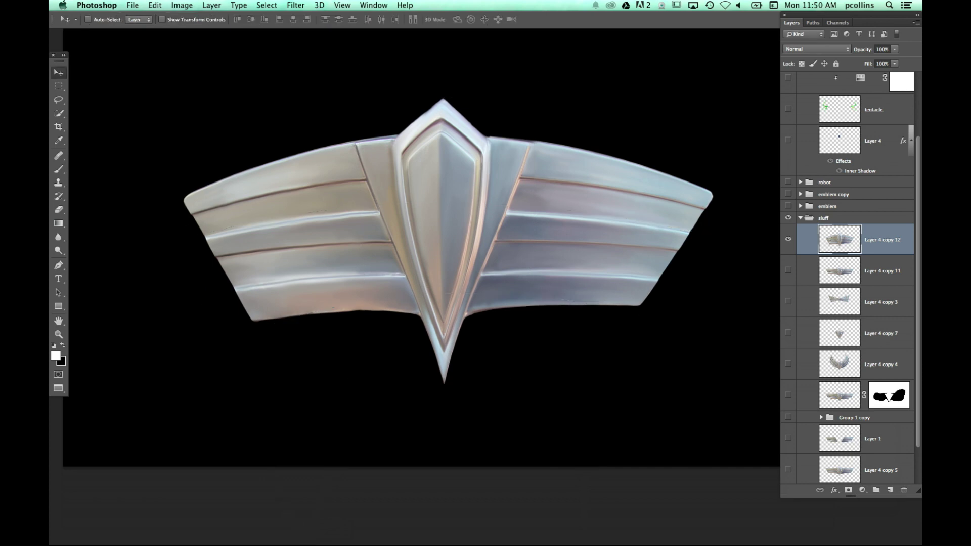
- Hide the stuff group, and preview and expand the emblem group before hiding it again
{"action": "left_click", "coordinate": [788, 217]}
{"action": "left_click", "coordinate": [788, 206]}
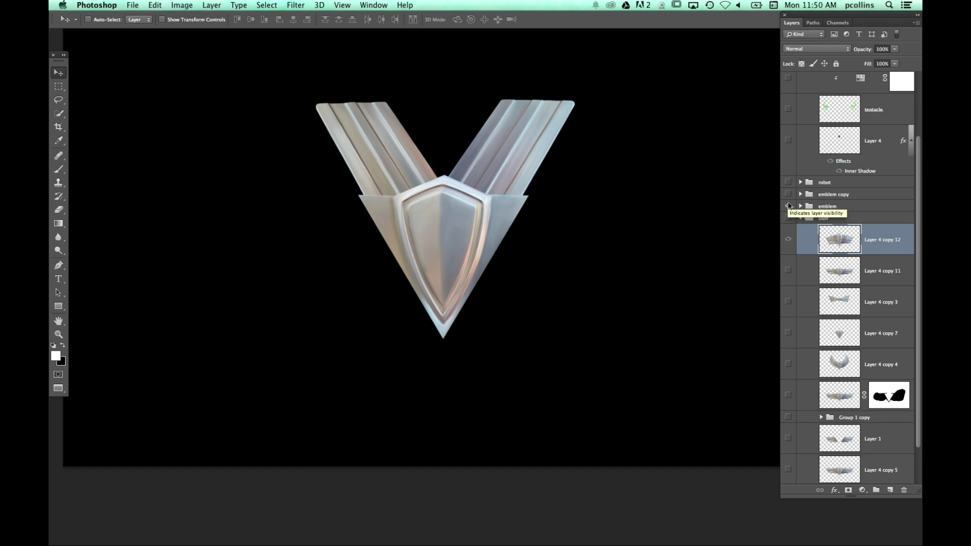
{"action": "left_click", "coordinate": [800, 206]}
{"action": "left_click", "coordinate": [787, 207]}
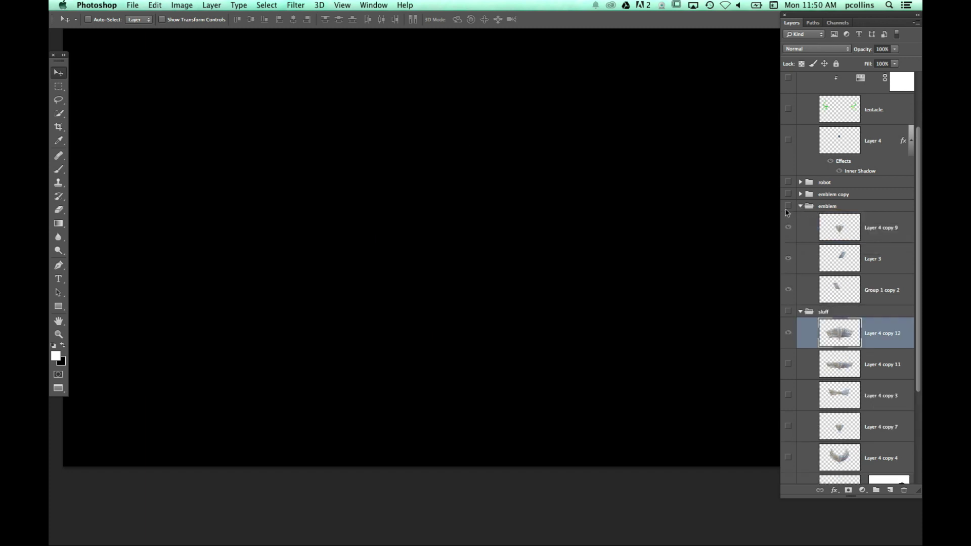
- Show the emblem copy group, toggle its Layer 4 copy 10 off and on, and hide its Group 1 copy 2
{"action": "left_click", "coordinate": [788, 194]}
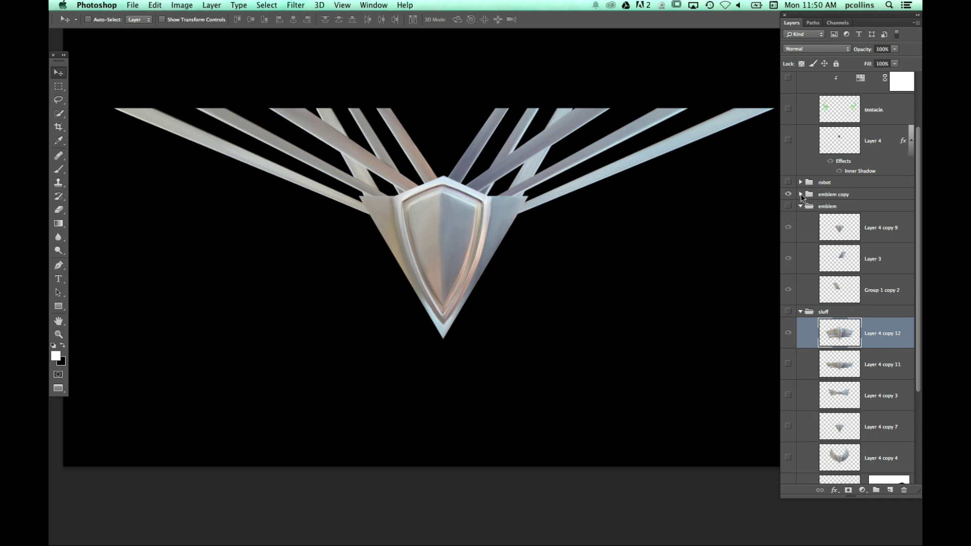
{"action": "left_click", "coordinate": [800, 194]}
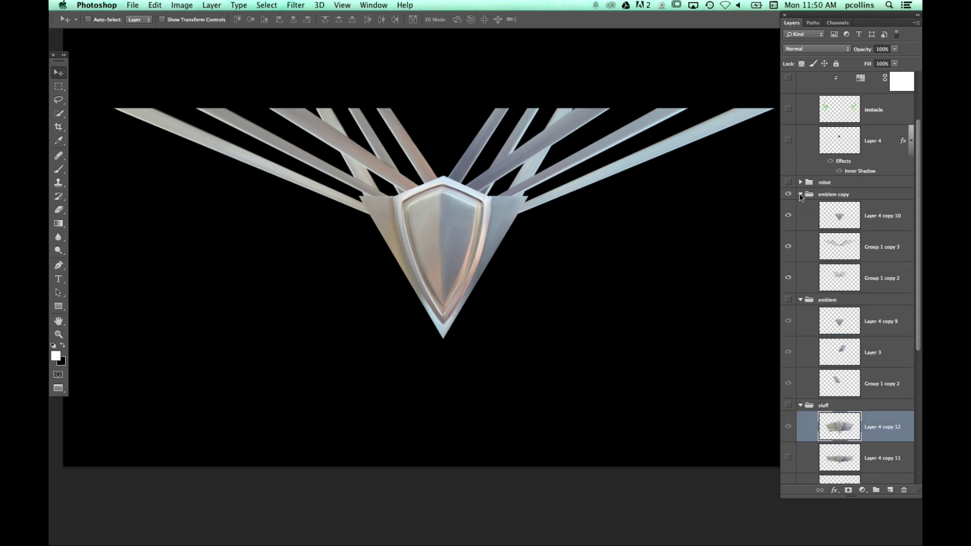
{"action": "left_click", "coordinate": [790, 217]}
{"action": "left_click", "coordinate": [790, 218]}
{"action": "left_click", "coordinate": [787, 276]}
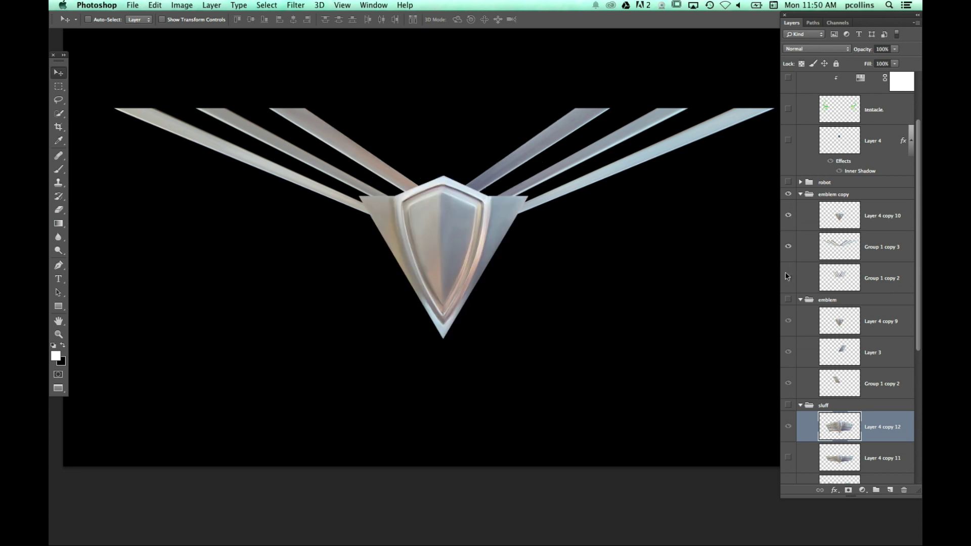
{"action": "left_click", "coordinate": [800, 195]}
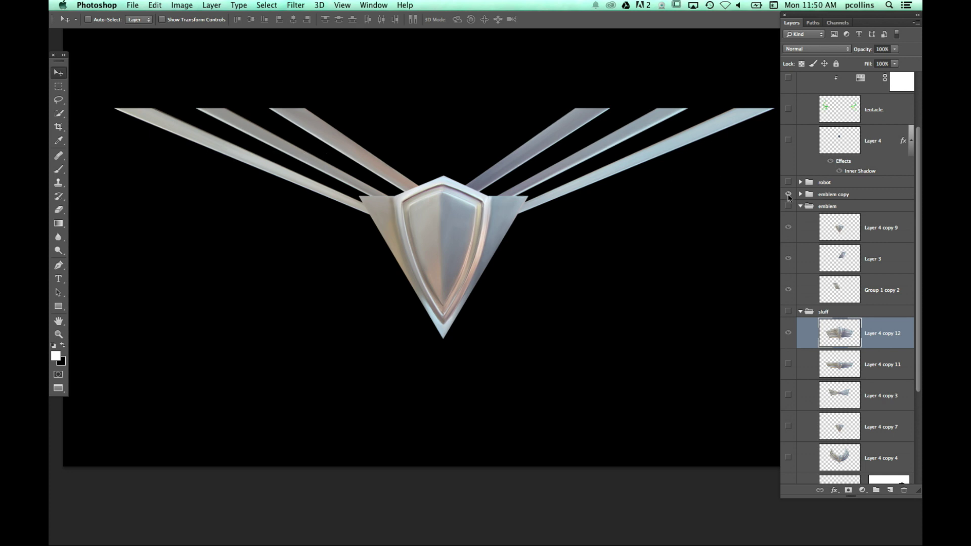
- Hide the emblem copy group and show the robot group, with the whole robot in view
{"action": "left_click", "coordinate": [788, 194]}
{"action": "left_click", "coordinate": [788, 183]}
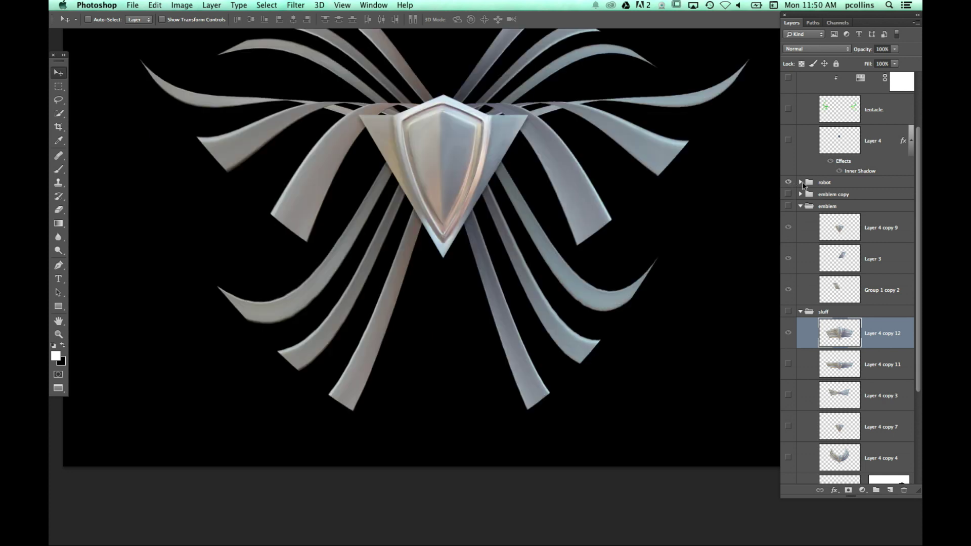
{"action": "key", "text": "f"}
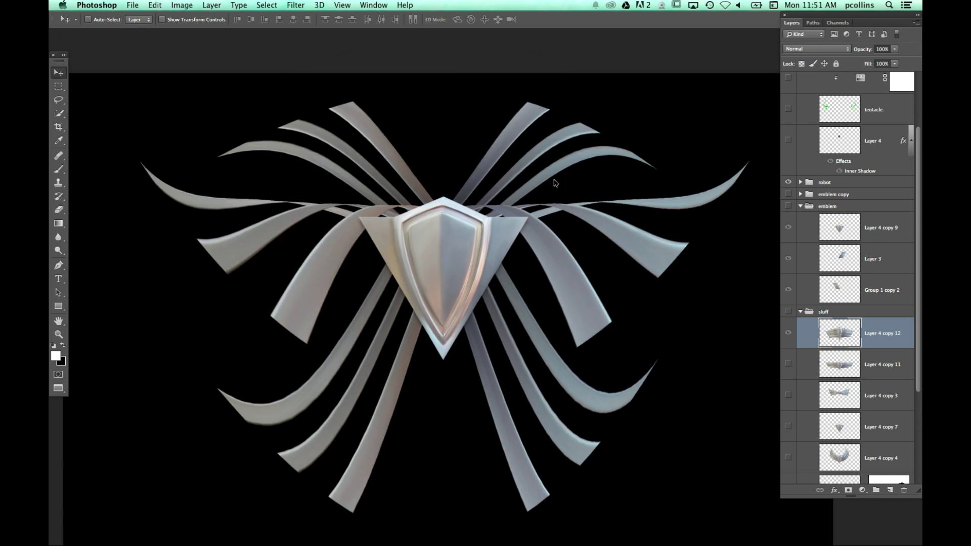
- Compare the robot with the emblem and emblem copy groups by toggling their visibility, ending with only the robot shown
{"action": "left_click", "coordinate": [788, 206]}
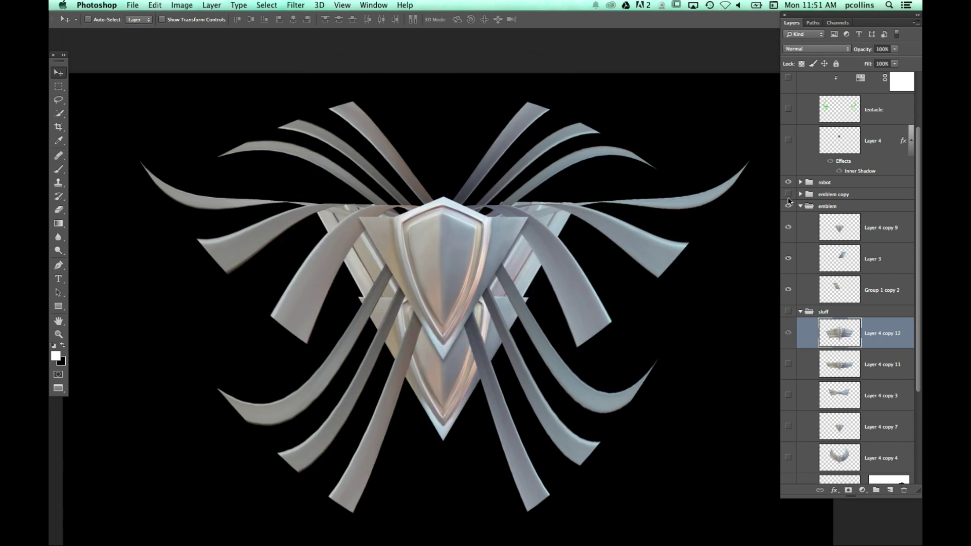
{"action": "left_click", "coordinate": [789, 207]}
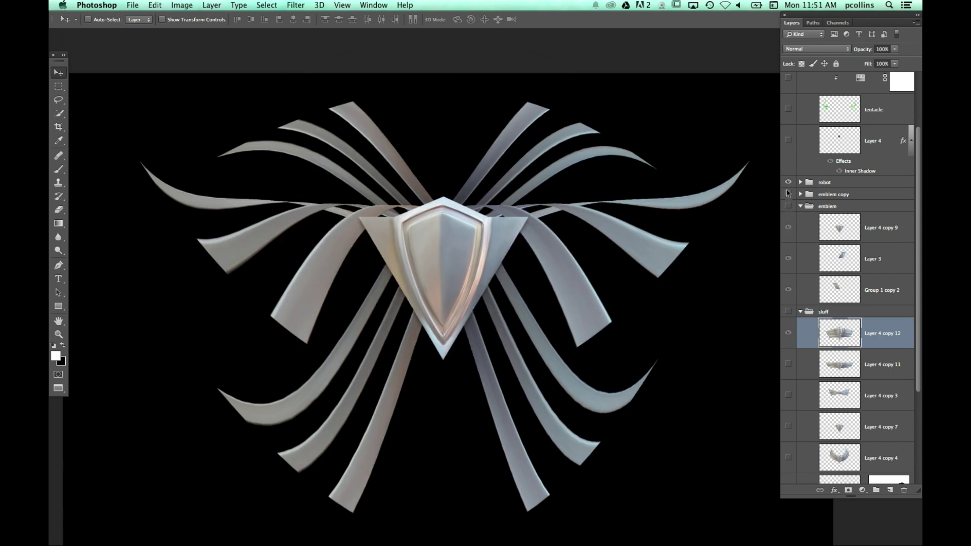
{"action": "left_click", "coordinate": [788, 182]}
{"action": "left_click", "coordinate": [788, 194]}
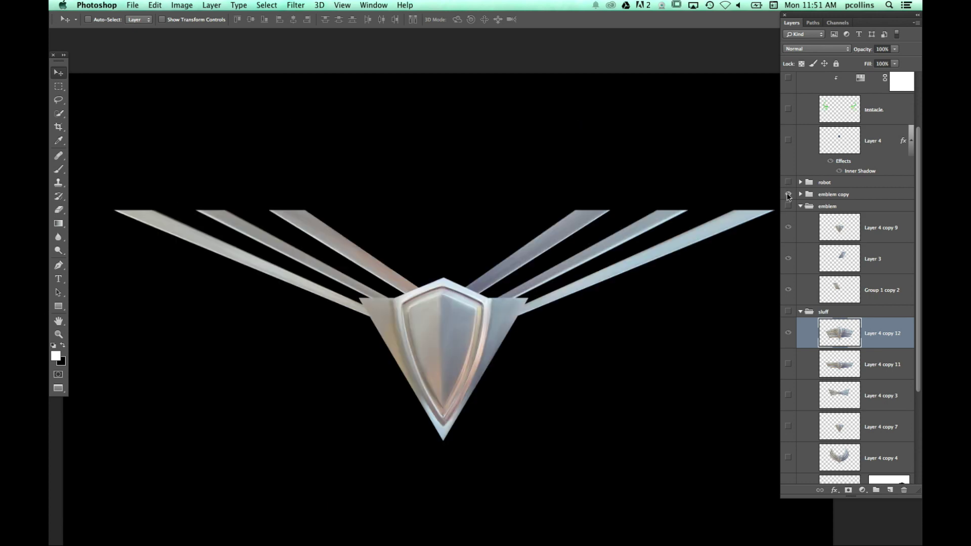
{"action": "left_click", "coordinate": [788, 182]}
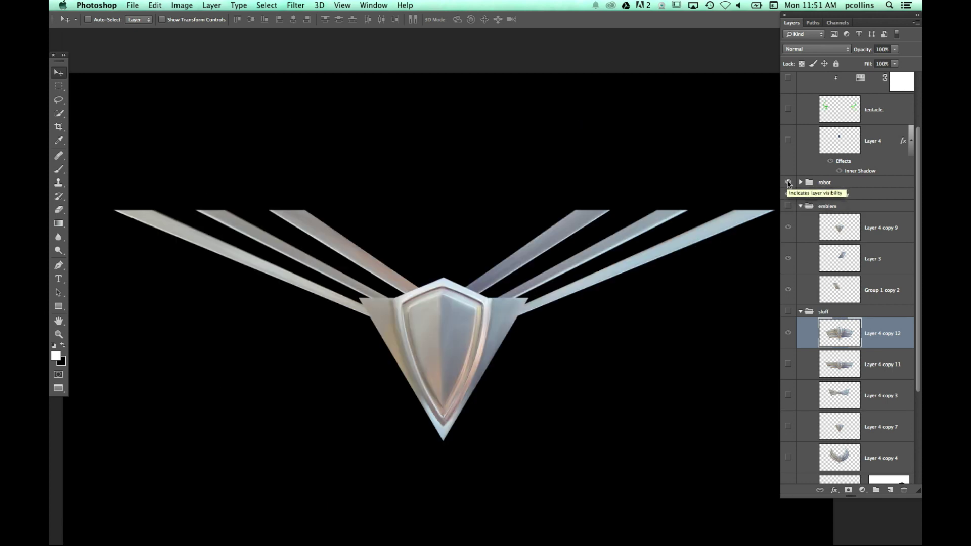
{"action": "left_click", "coordinate": [788, 195]}
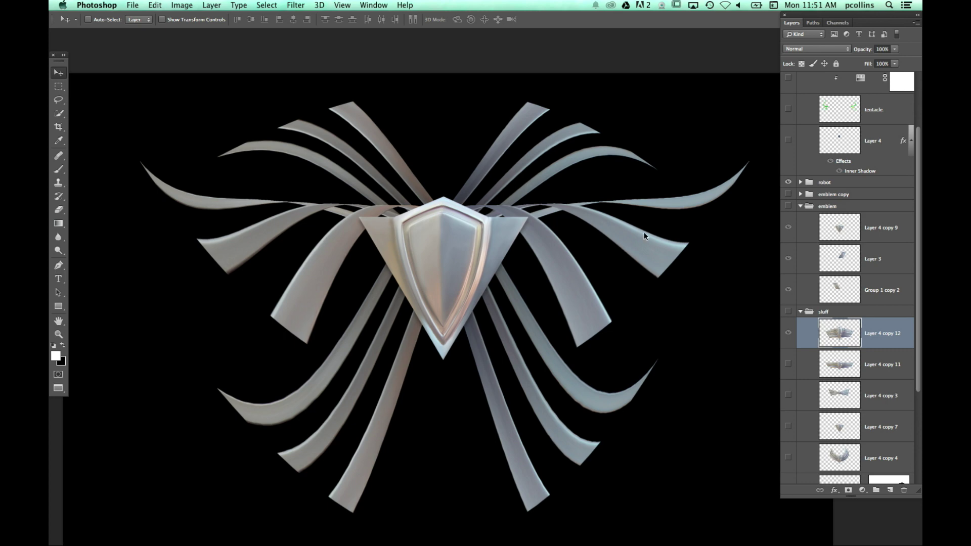
- Show the eye on Layer 4, the tentacle layer with its clipped adjustment, and Layer 8 in the final group
{"action": "left_click", "coordinate": [787, 142]}
{"action": "scroll", "coordinate": [789, 144], "scroll_direction": "up", "scroll_amount": 1}
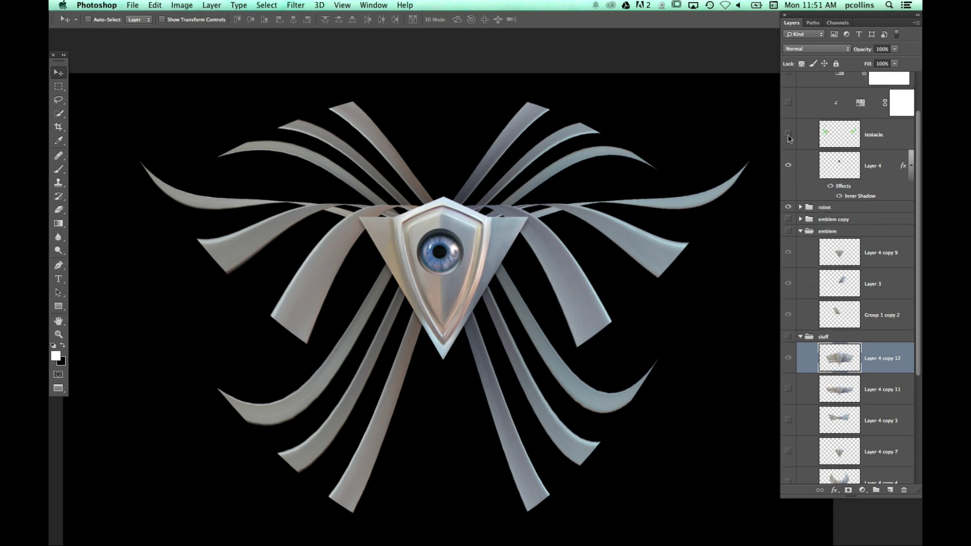
{"action": "left_click", "coordinate": [788, 134]}
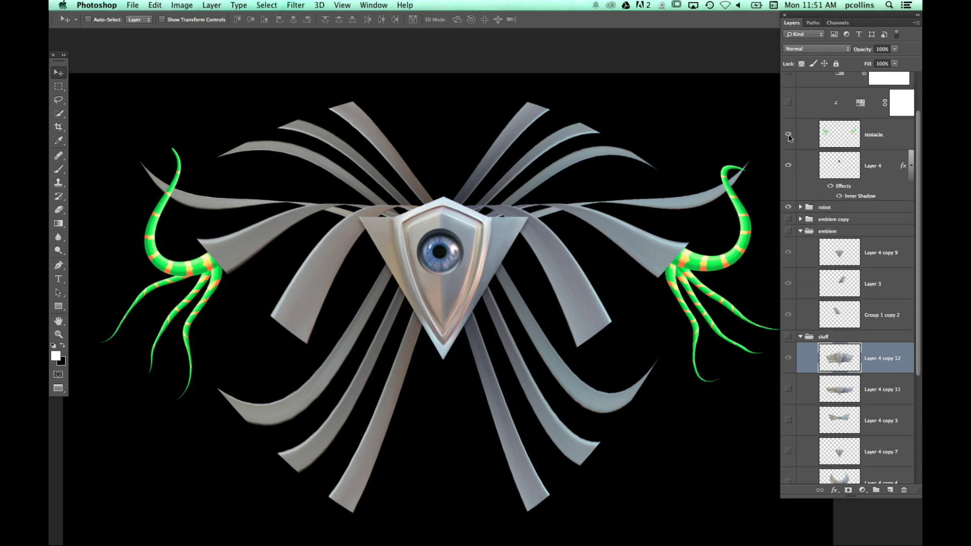
{"action": "left_click", "coordinate": [789, 103]}
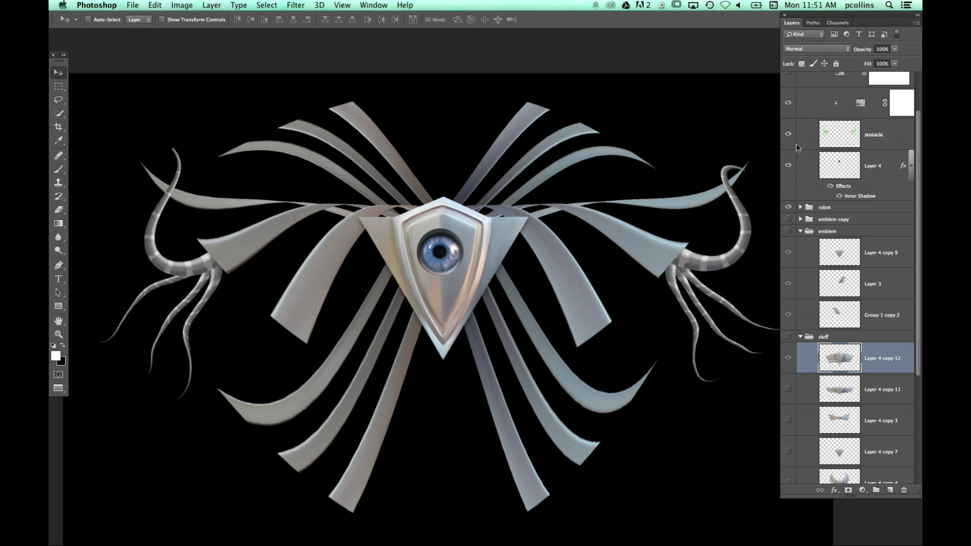
{"action": "scroll", "coordinate": [831, 125], "scroll_direction": "up", "scroll_amount": 3}
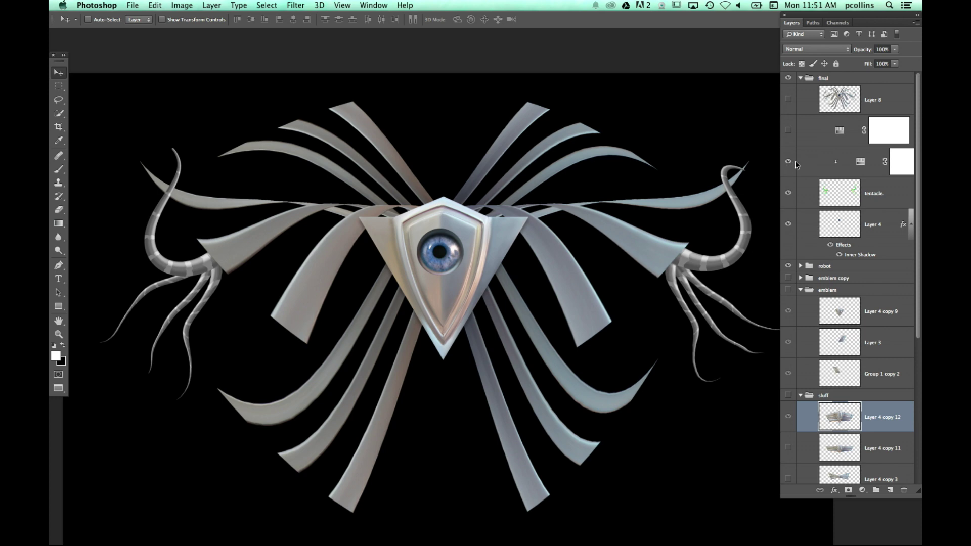
{"action": "left_click", "coordinate": [788, 99]}
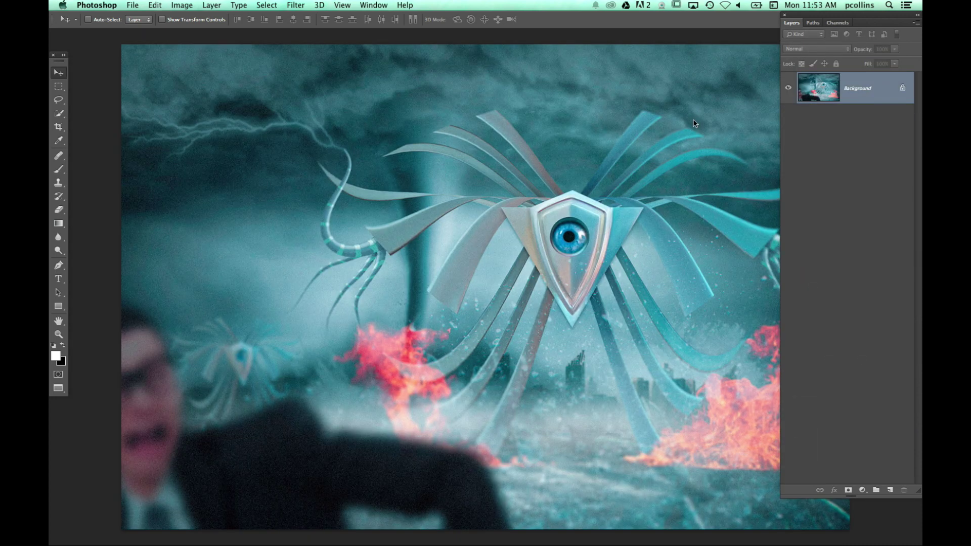
- Shorten the Layers panel in the flattened robot scene to uncover the artwork's far edge
{"action": "left_click_drag", "start_coordinate": [854, 502], "coordinate": [859, 143]}
{"action": "scroll", "coordinate": [466, 271], "scroll_direction": "right", "scroll_amount": 3}
{"action": "scroll", "coordinate": [466, 271], "scroll_direction": "up", "scroll_amount": 2}
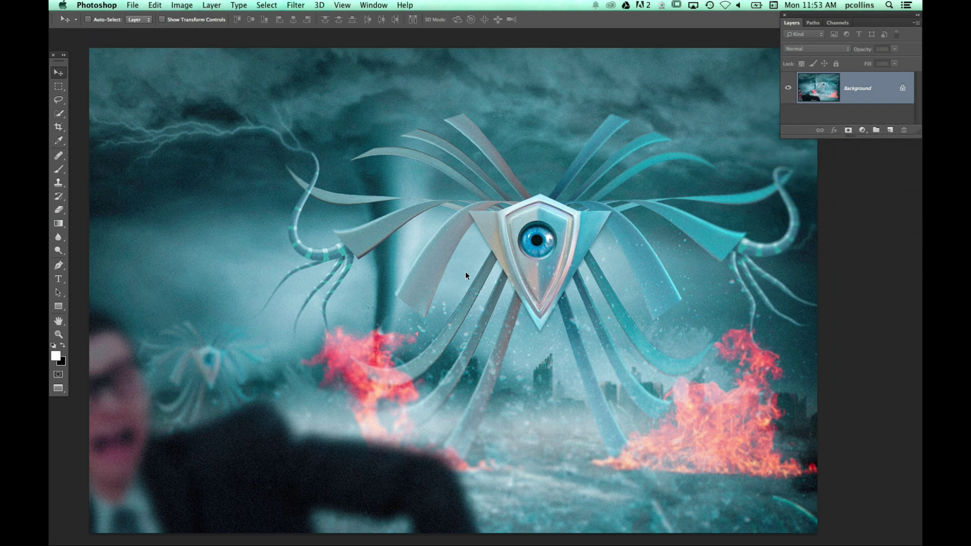